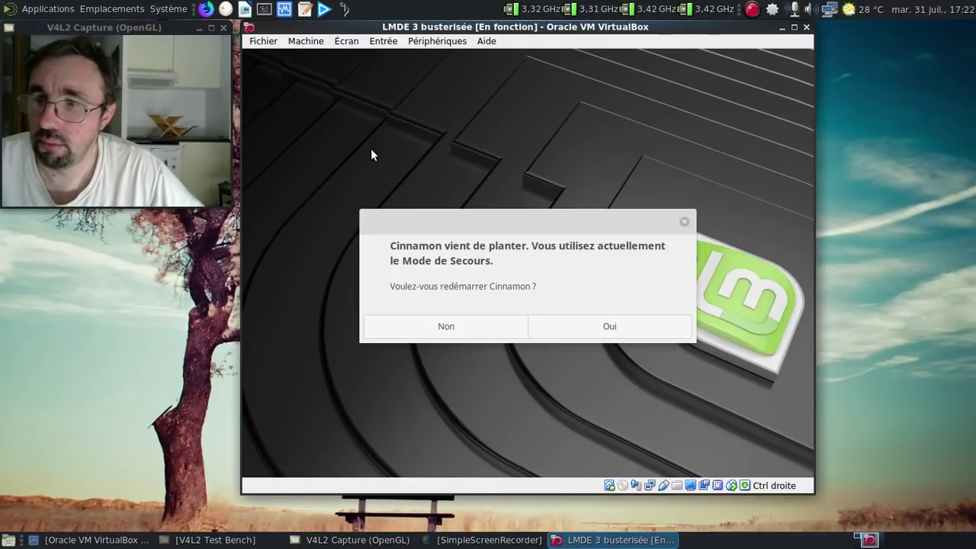
Restart Cinnamon after the crash, then dismiss the software rendering notification and the Linux Mint welcome window
left_click(587, 331)
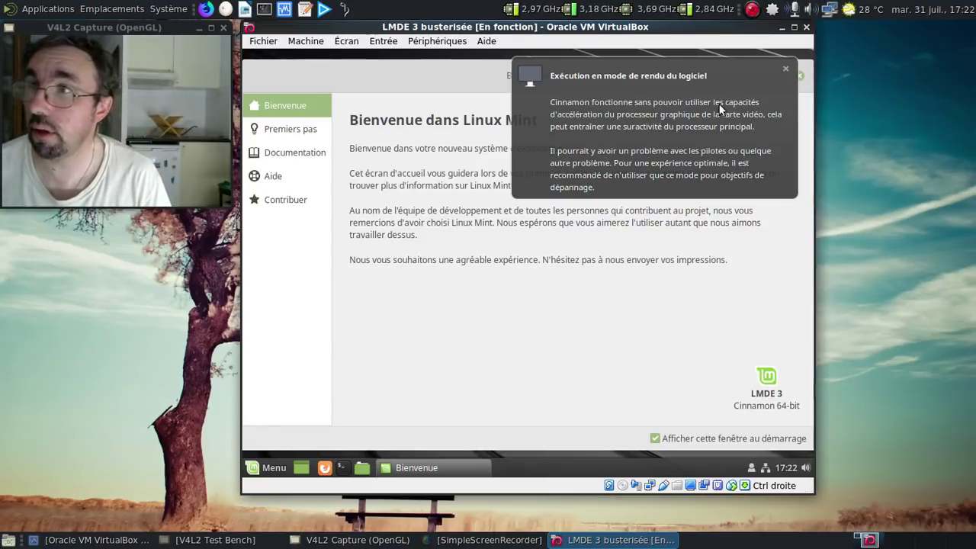
left_click(785, 72)
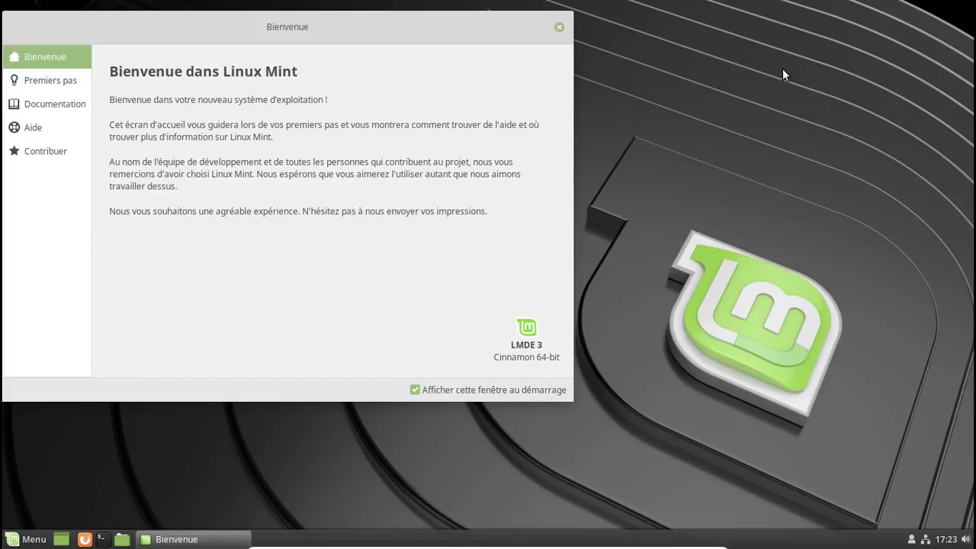
left_click(562, 26)
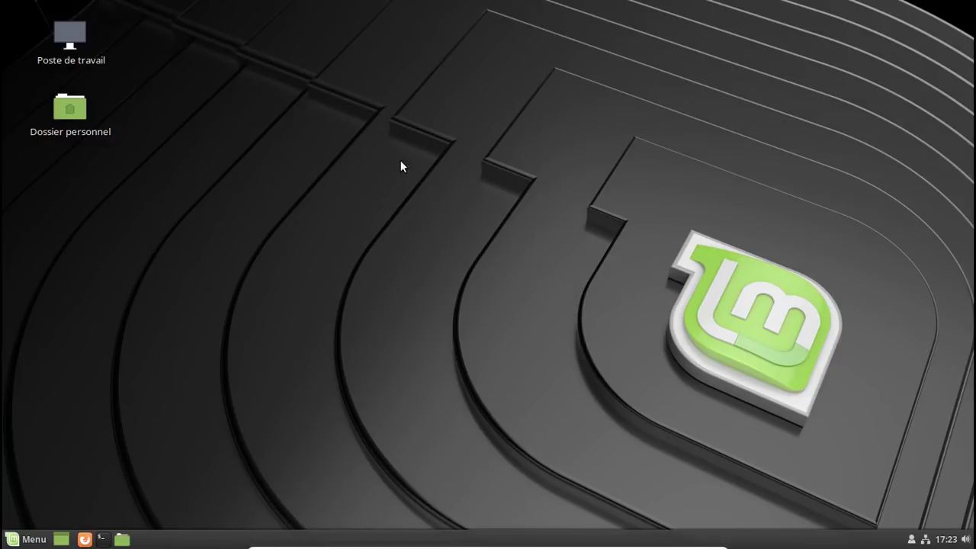
Examine the operating system, Cinnamon, kernel and hardware details in the system information settings, then close them
left_click(33, 539)
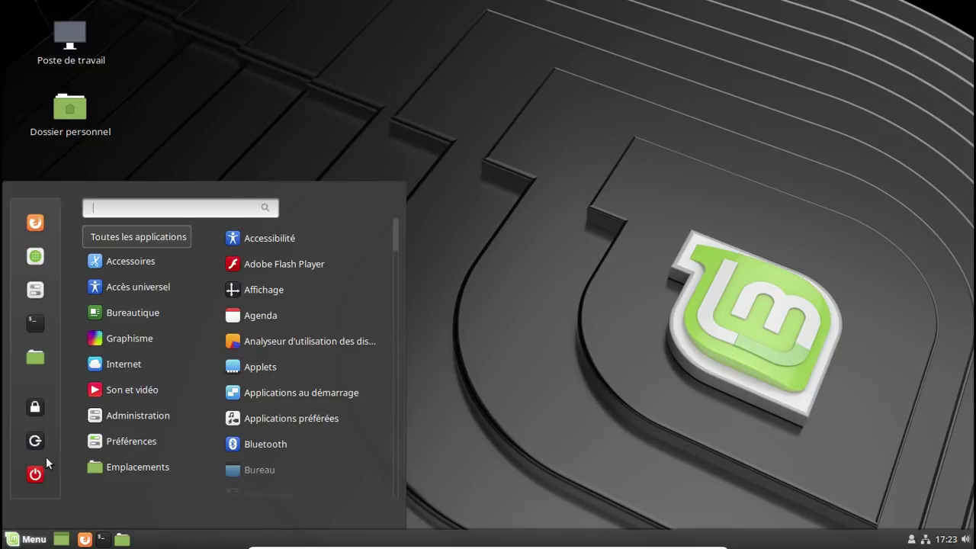
left_click(39, 297)
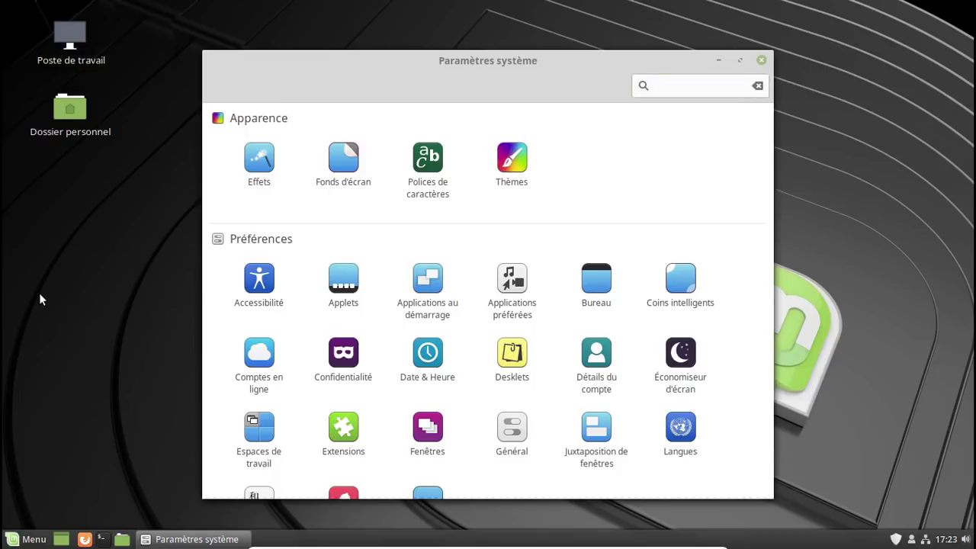
scroll(309, 354, "down", 3)
scroll(286, 361, "down", 2)
scroll(286, 361, "down", 3)
left_click(259, 336)
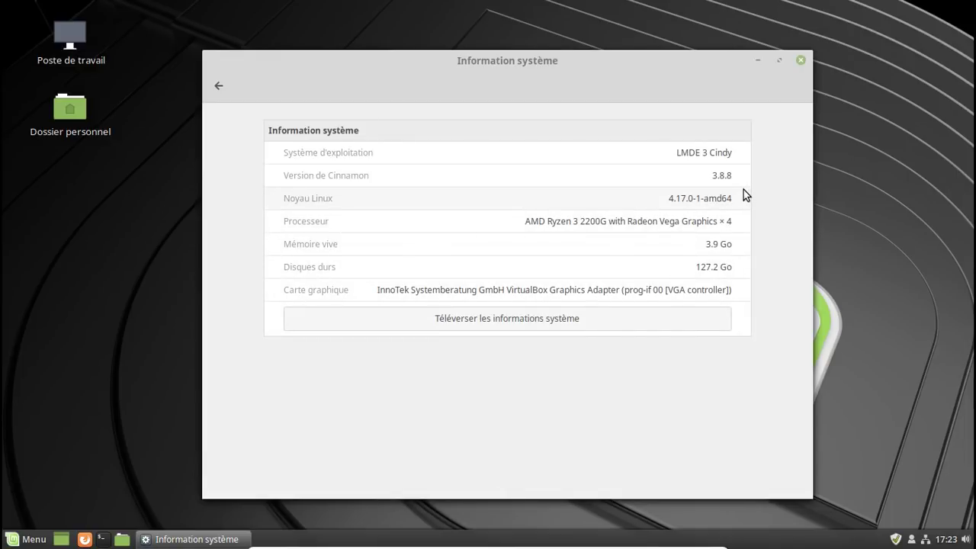
left_click(800, 61)
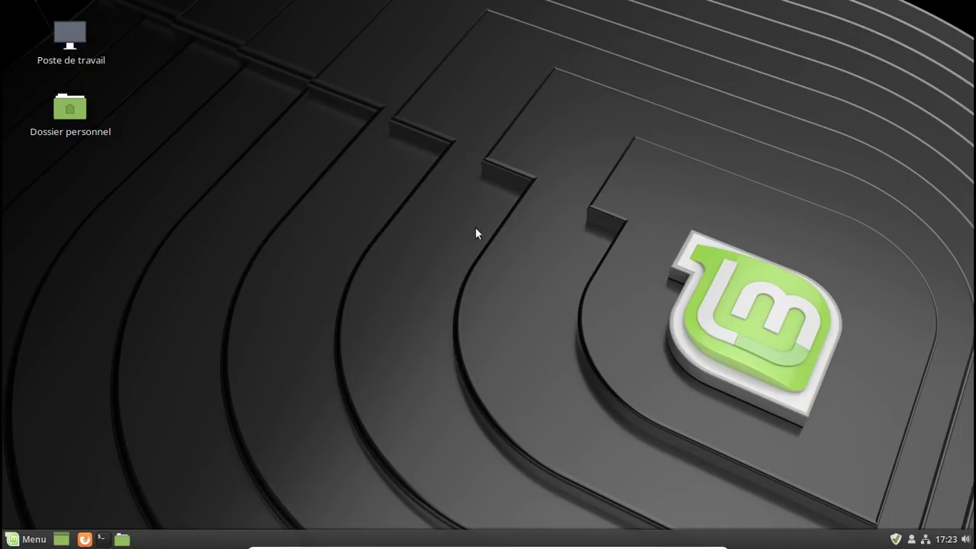
Open the home folder in the file manager briefly and close it again
left_click(122, 541)
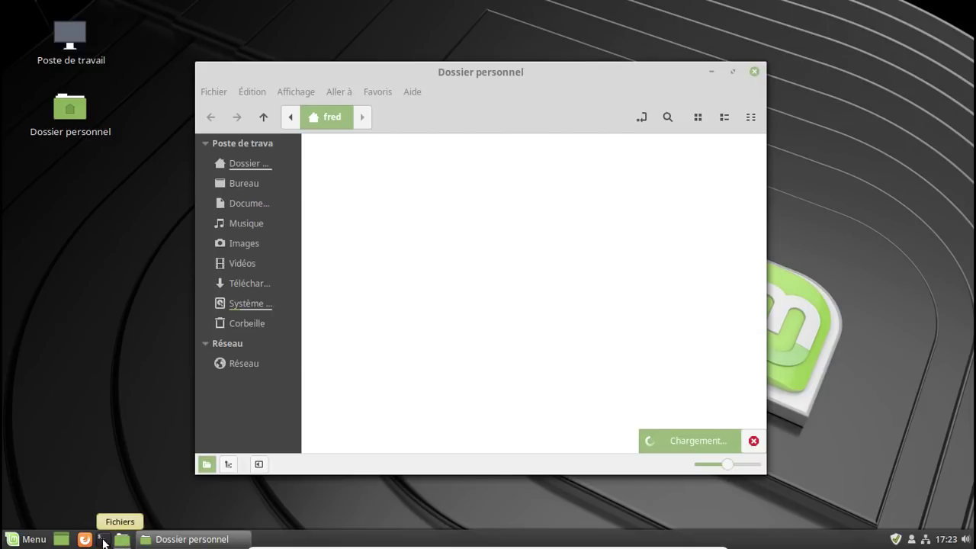
left_click(754, 72)
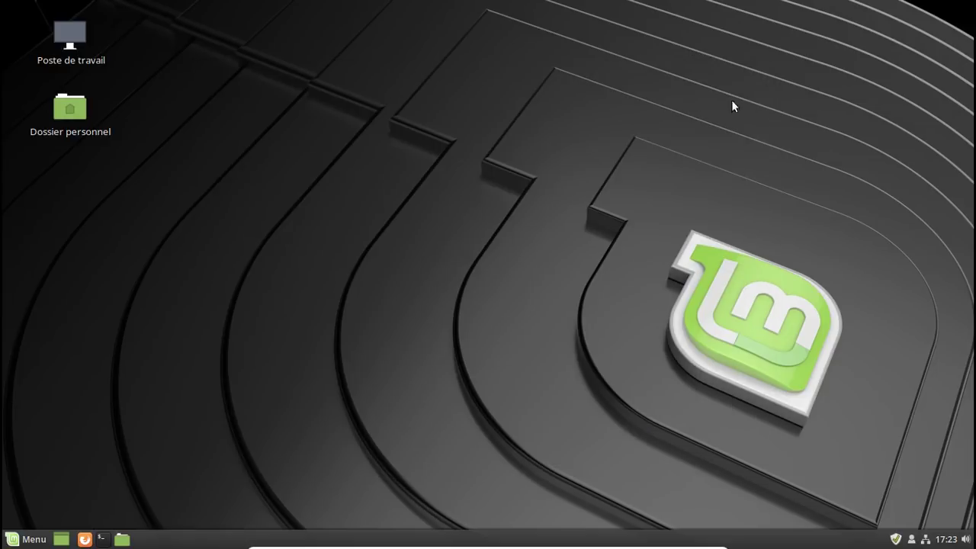
Look through the installed application categories and launch LibreOffice Writer from the office applications
left_click(34, 540)
mouse_move(146, 314)
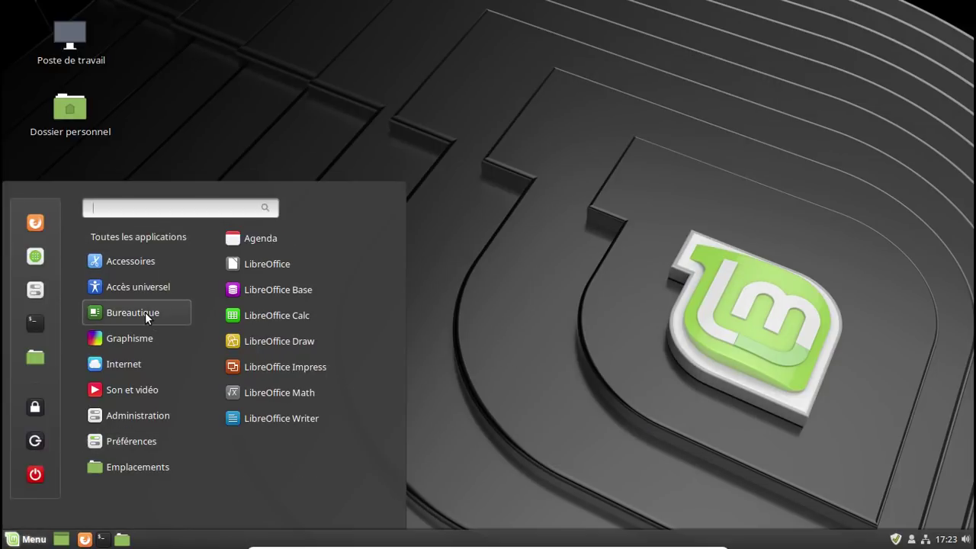
mouse_move(134, 373)
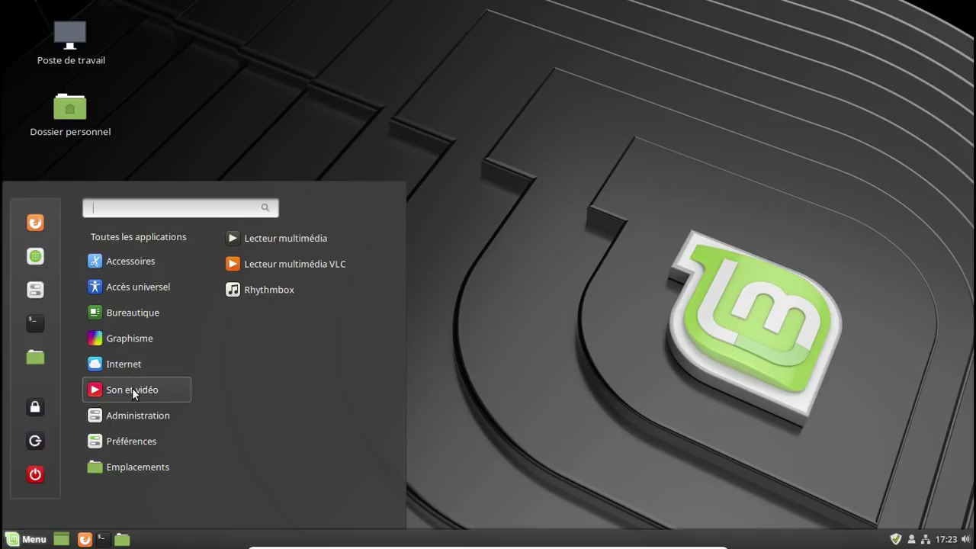
mouse_move(132, 416)
mouse_move(122, 441)
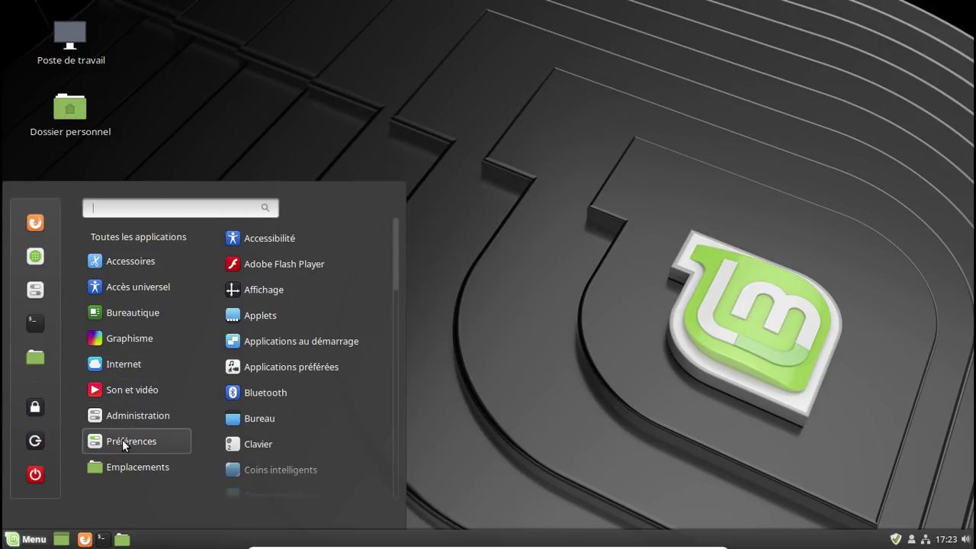
mouse_move(137, 467)
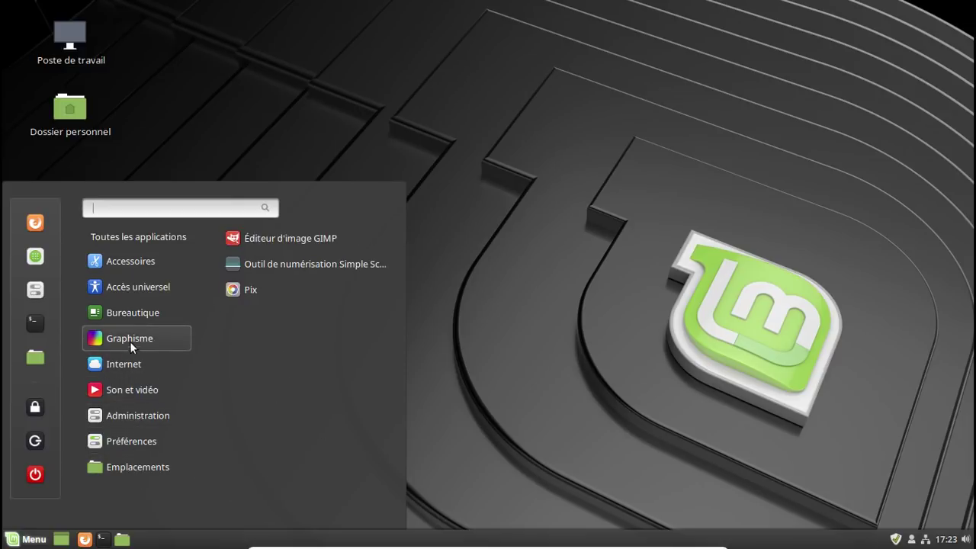
left_click(298, 413)
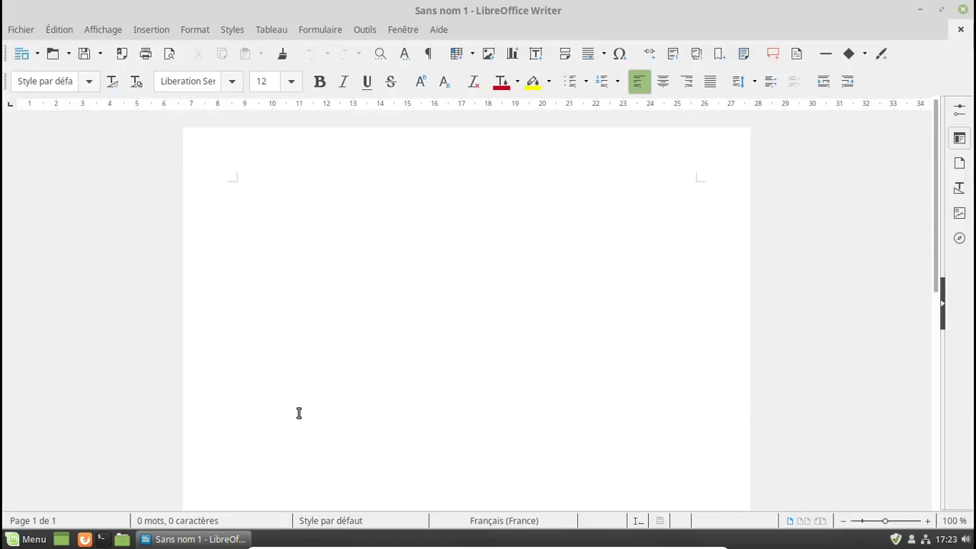
Check the installed LibreOffice version in its About dialog and close the dialog
left_click(441, 31)
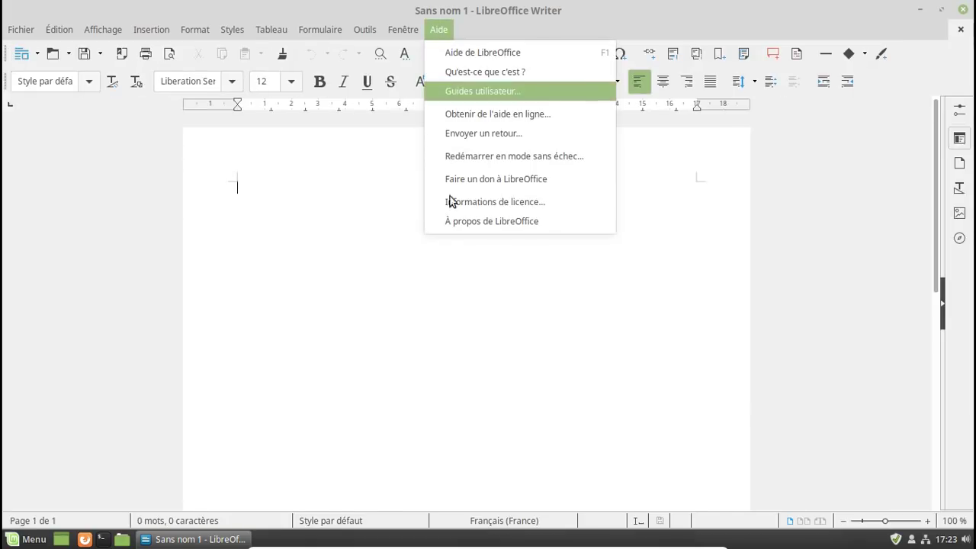
left_click(457, 219)
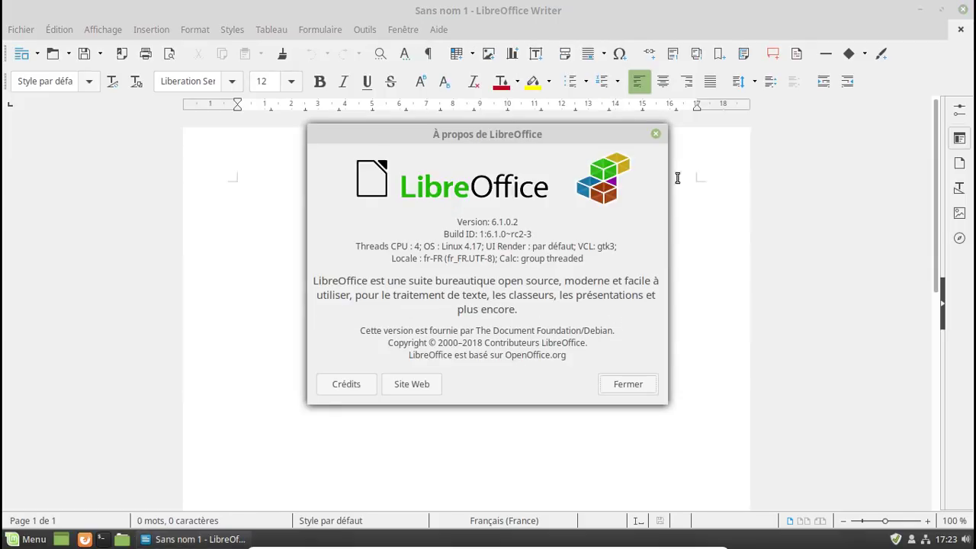
left_click(656, 134)
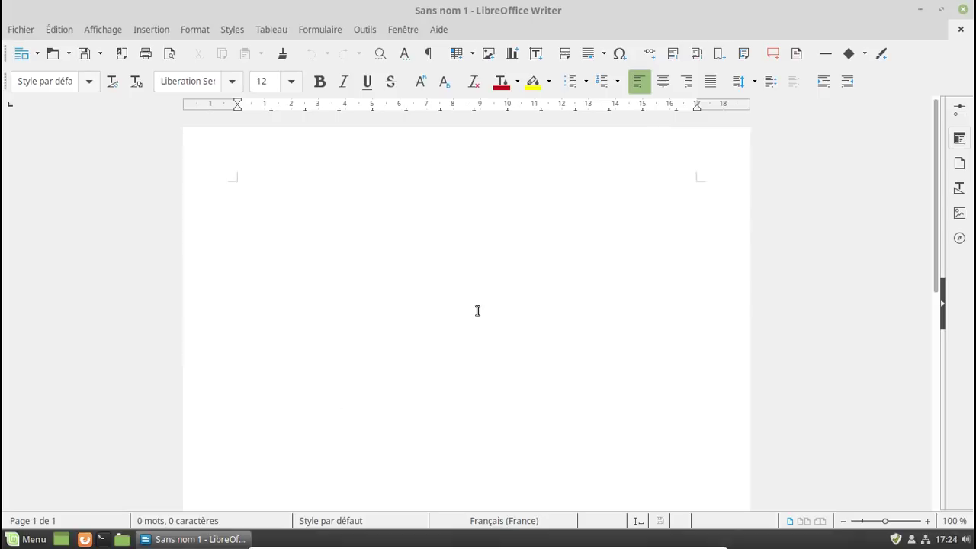
Launch Mozilla Firefox, keep it running, and close its Linux Mint start page tab
left_click(16, 540)
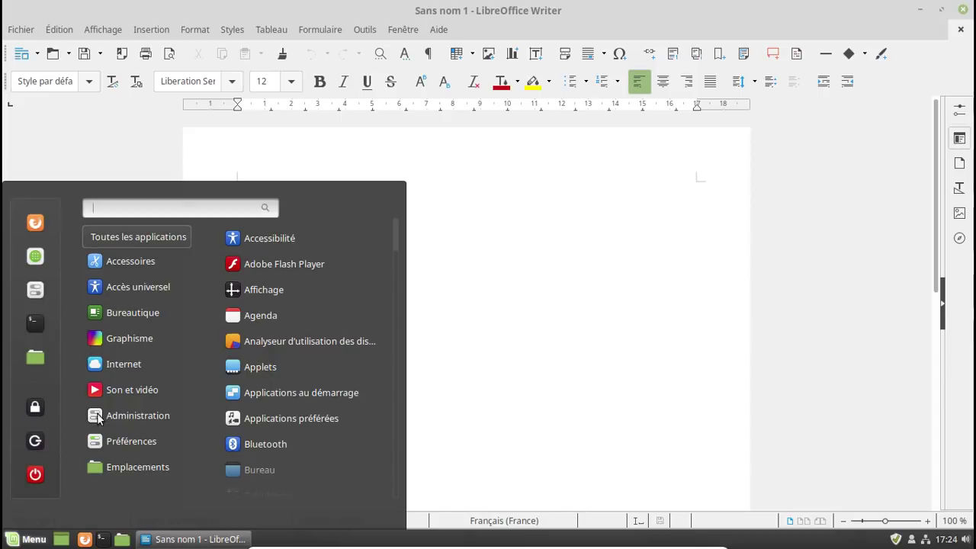
left_click(290, 293)
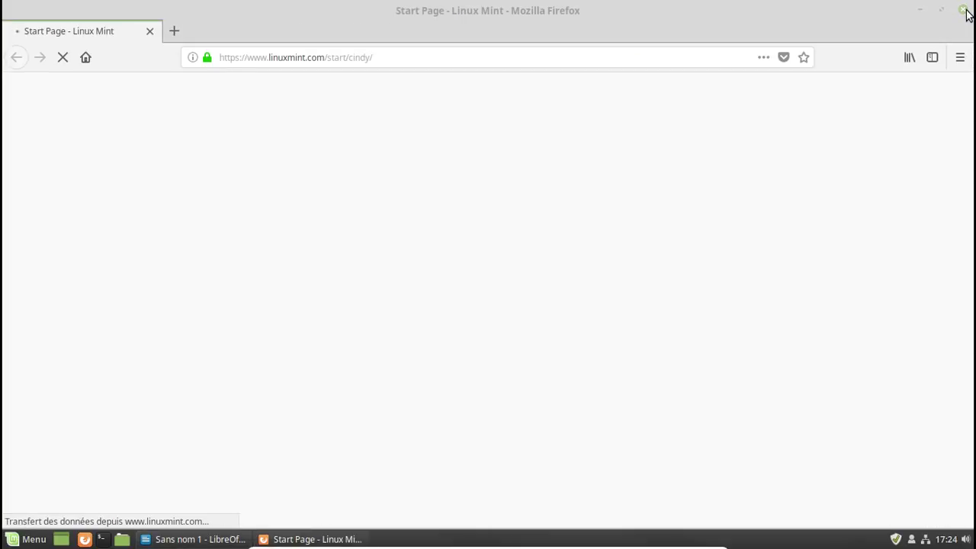
left_click(964, 10)
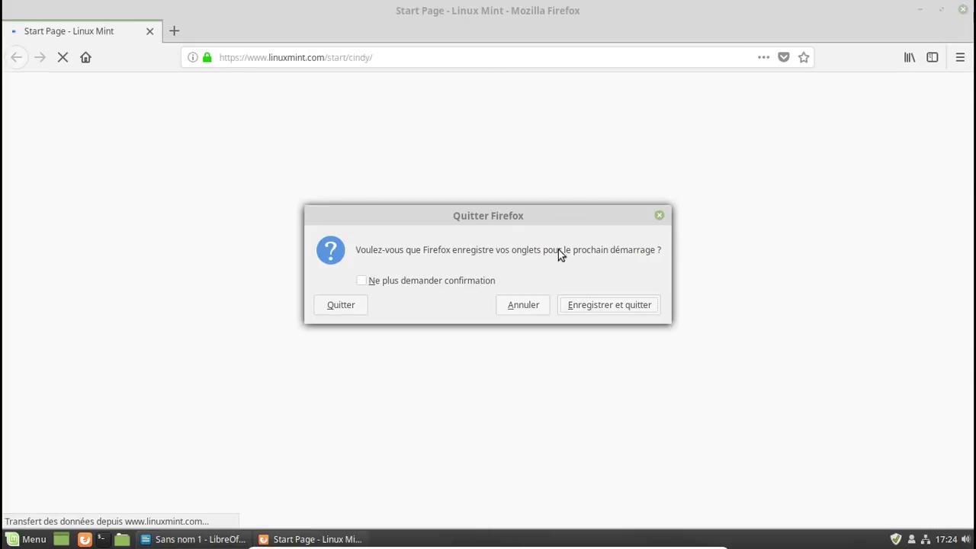
left_click(522, 308)
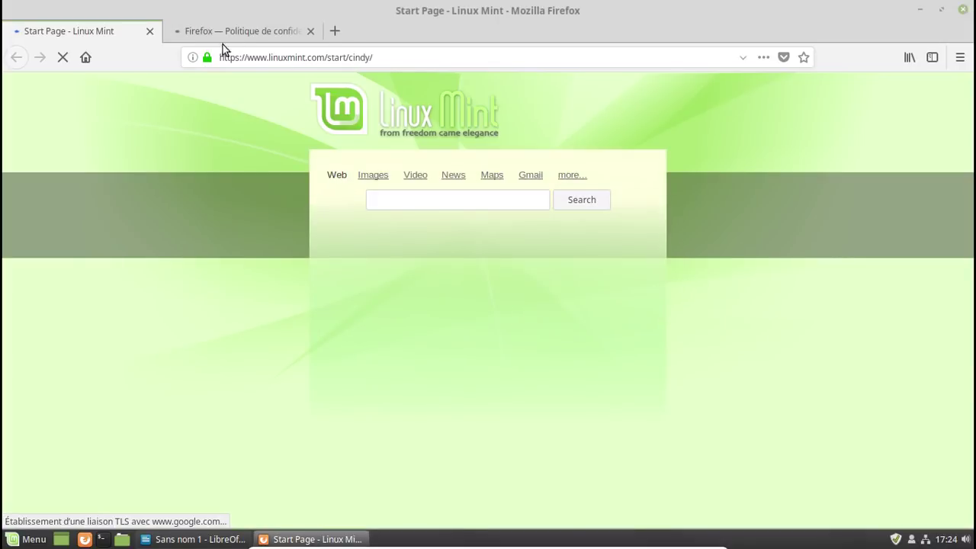
left_click(150, 30)
Check the installed Firefox version in its About window and close the window
left_click(962, 58)
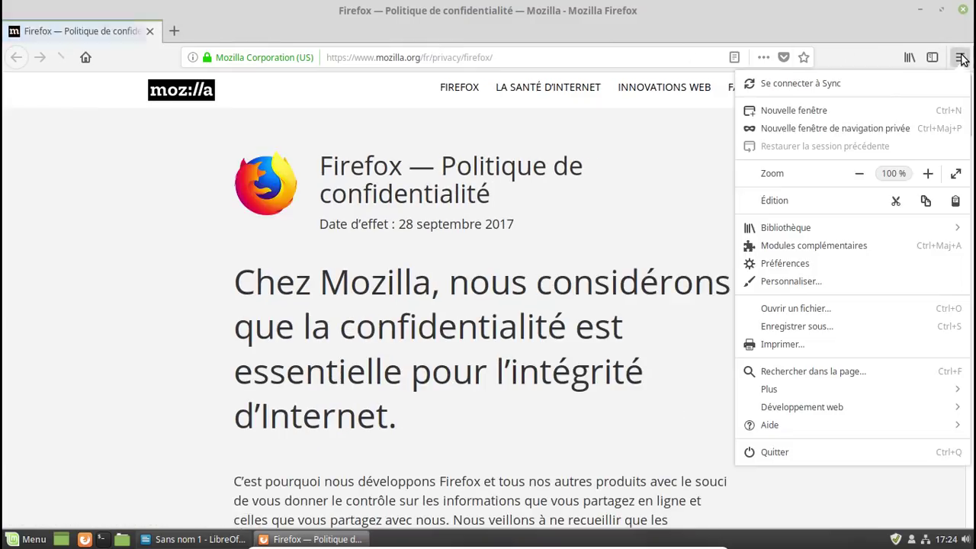
left_click(819, 426)
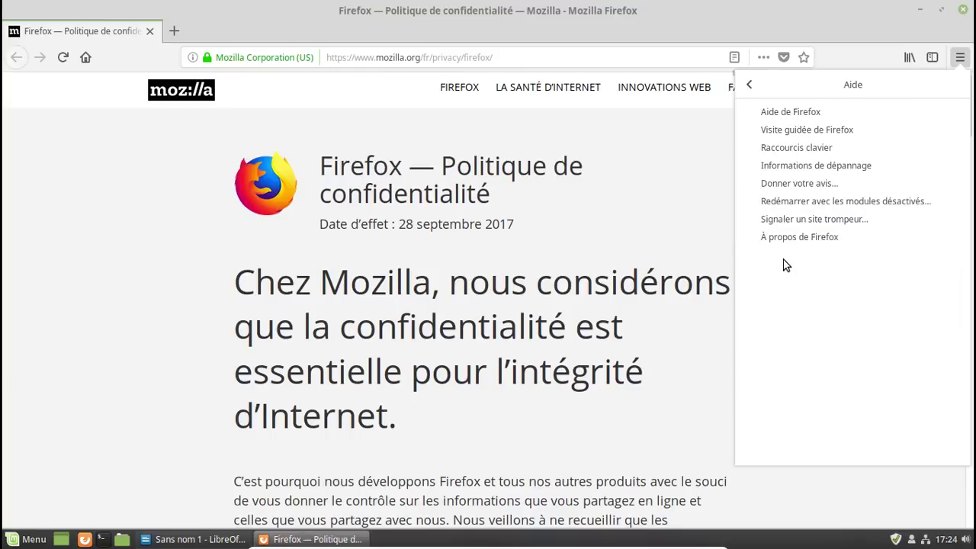
left_click(797, 238)
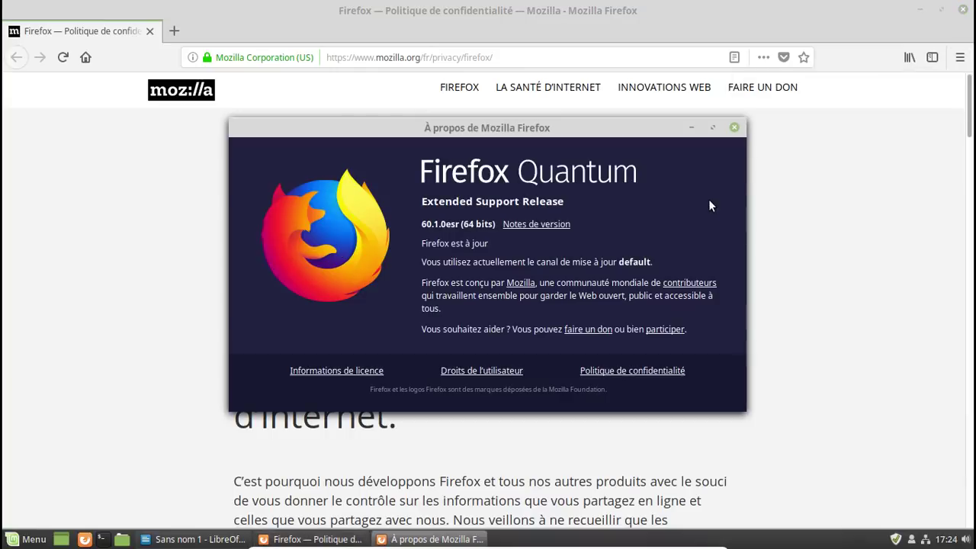
left_click(740, 127)
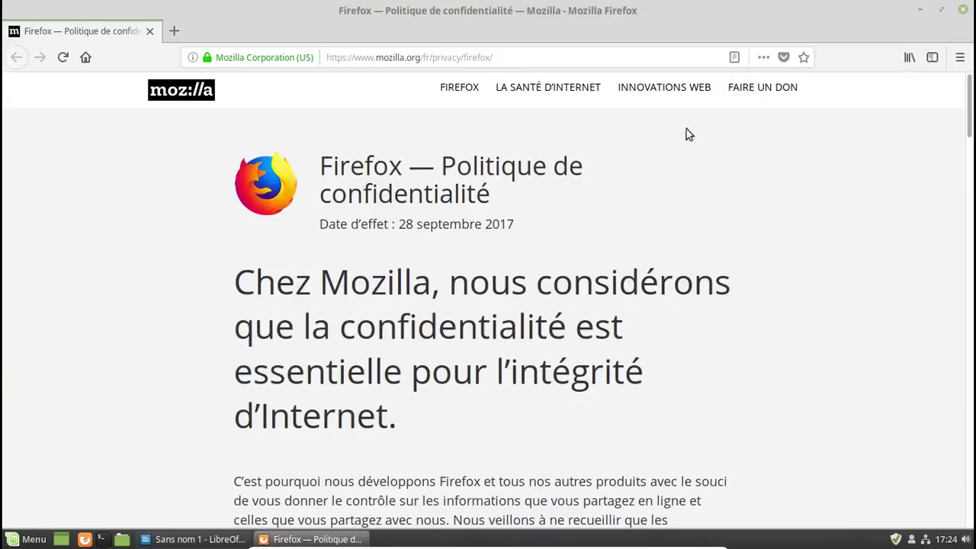
Open a new blank tab and close the Firefox privacy policy tab
left_click(175, 34)
left_click(150, 32)
left_click(206, 57)
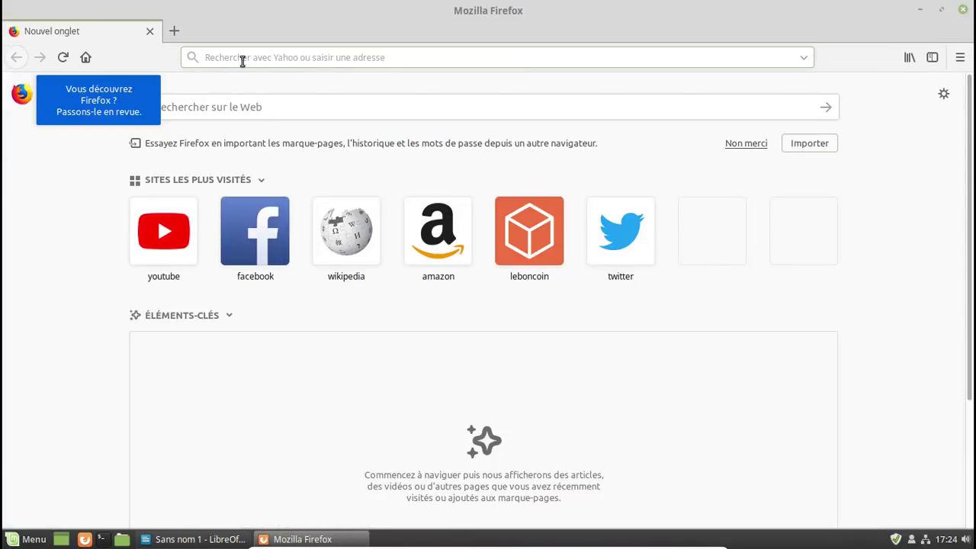
Skip the Firefox guided tour and clear the text "li" entered in the new tab page's search field
left_click(224, 107)
type("li")
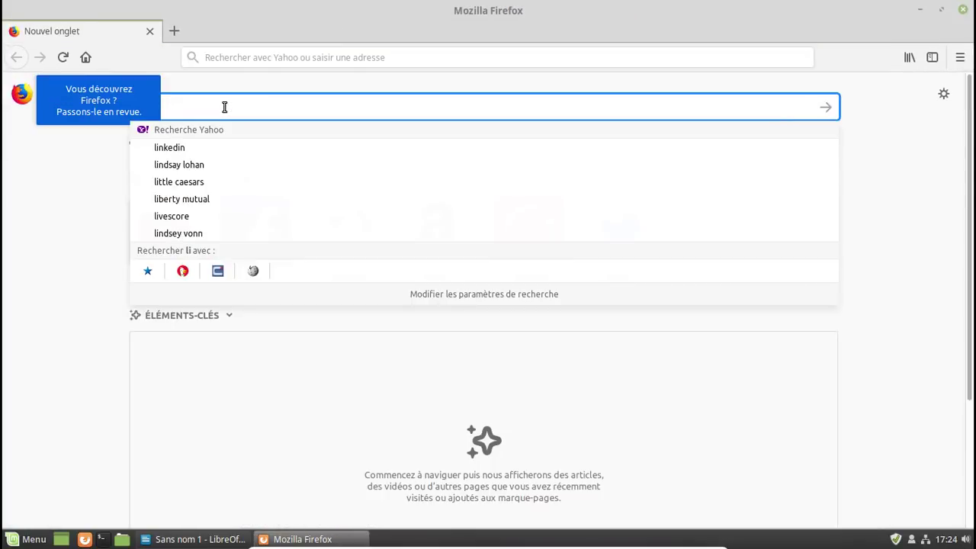
left_click(106, 99)
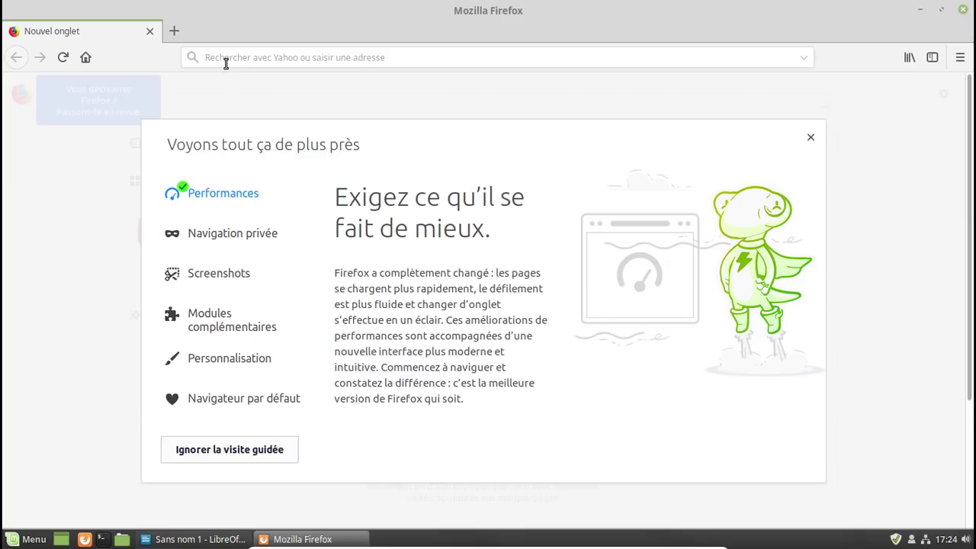
left_click(228, 455)
left_click(143, 107)
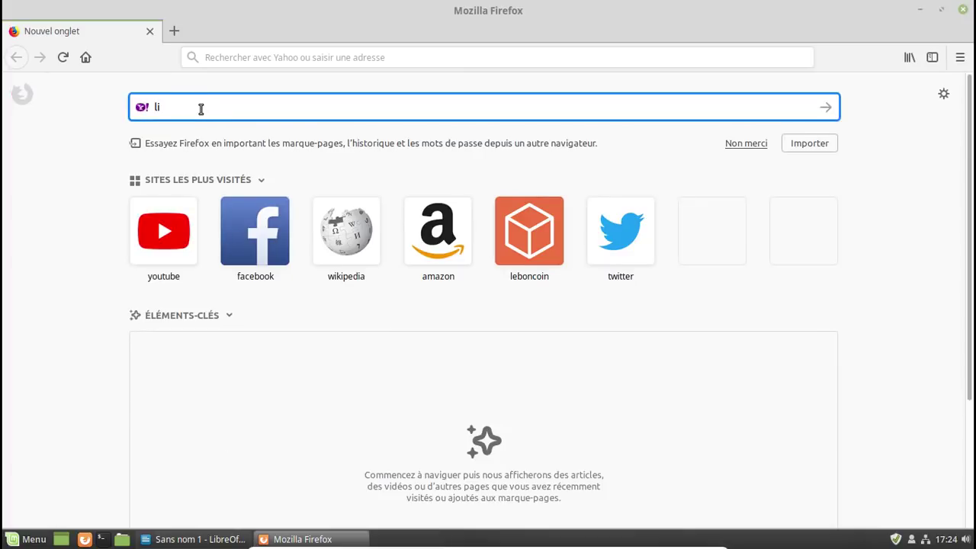
key("BackSpace")
key("BackSpace")
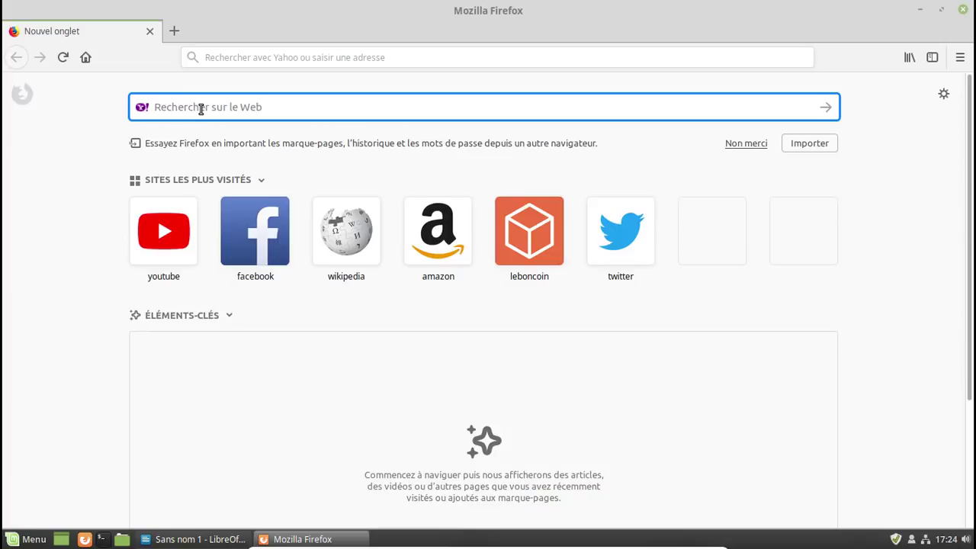
Check the Yahoo search fields for engine options and decline the offer to import data from another browser
right_click(142, 109)
left_click(138, 106)
left_click(231, 58)
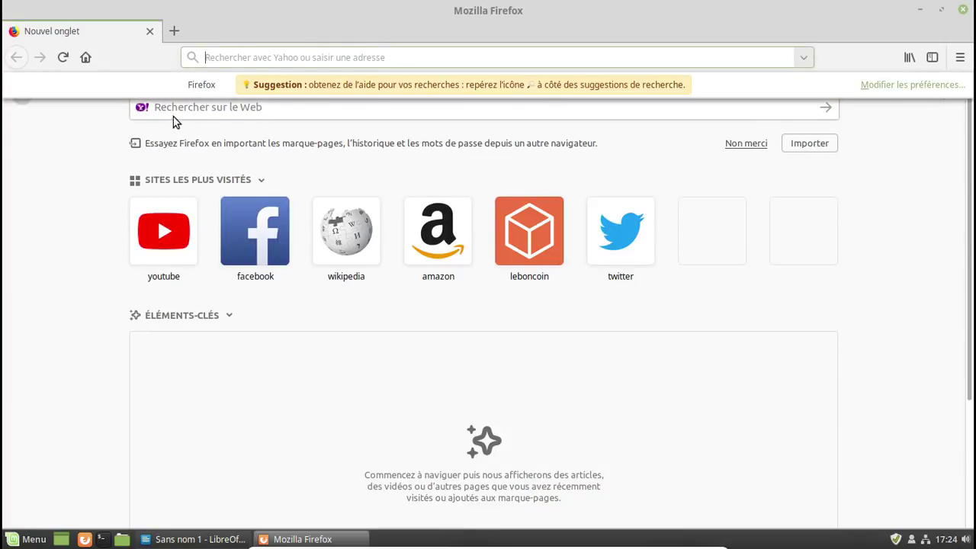
left_click(227, 115)
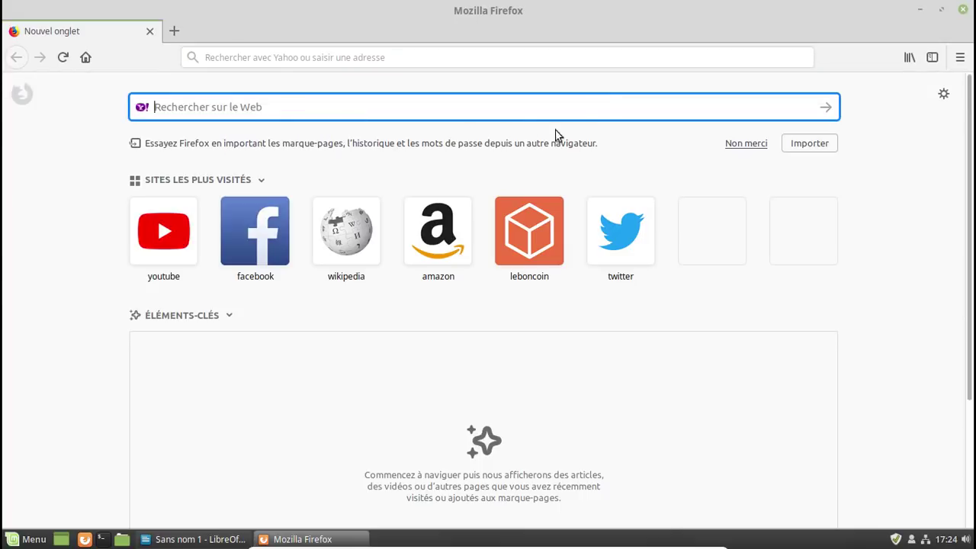
left_click(755, 145)
Replace the current tab with a new one and open the search preferences from the address bar suggestion
left_click(209, 100)
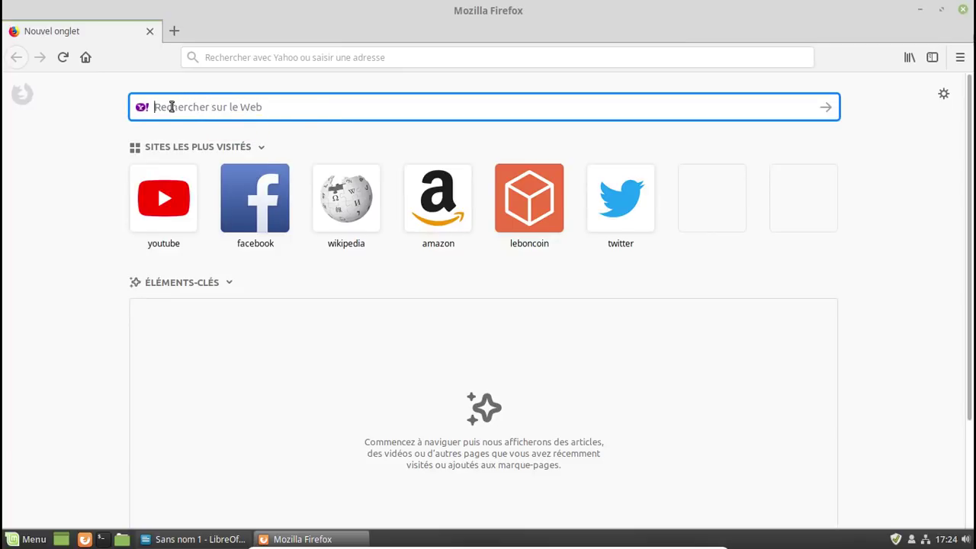
right_click(144, 109)
key("Escape")
left_click(171, 30)
left_click(148, 30)
left_click(211, 106)
left_click(222, 59)
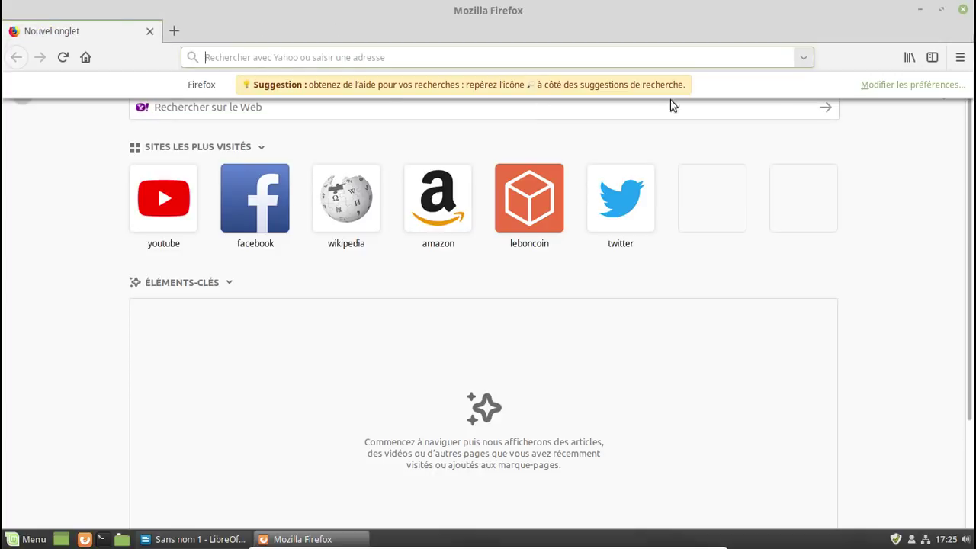
left_click(946, 87)
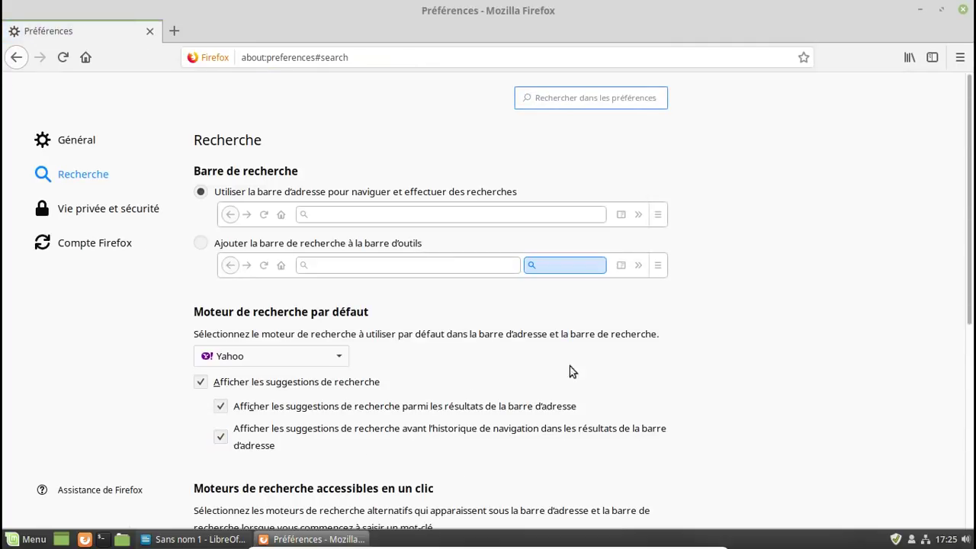
Set DuckDuckGo as the default search engine and replace the preferences tab with a new blank tab
left_click(320, 359)
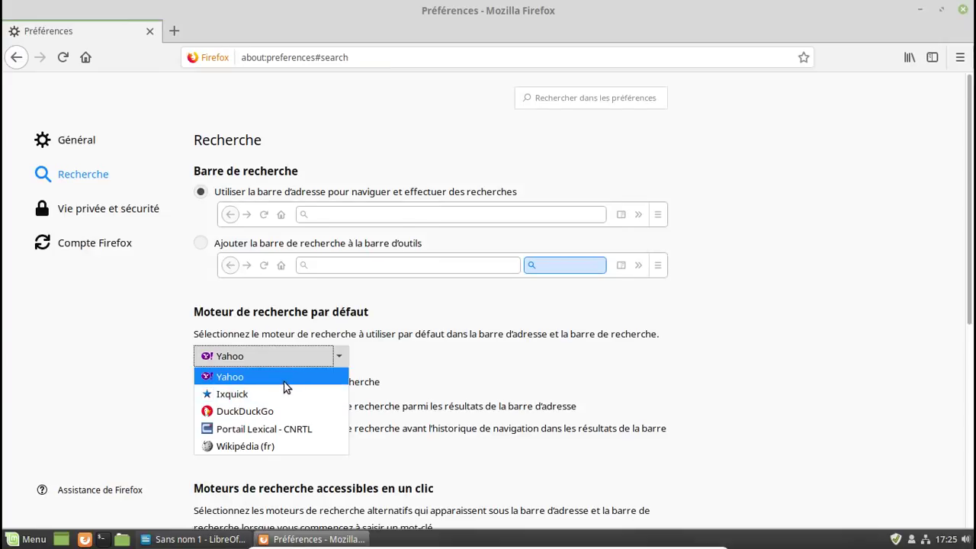
left_click(289, 411)
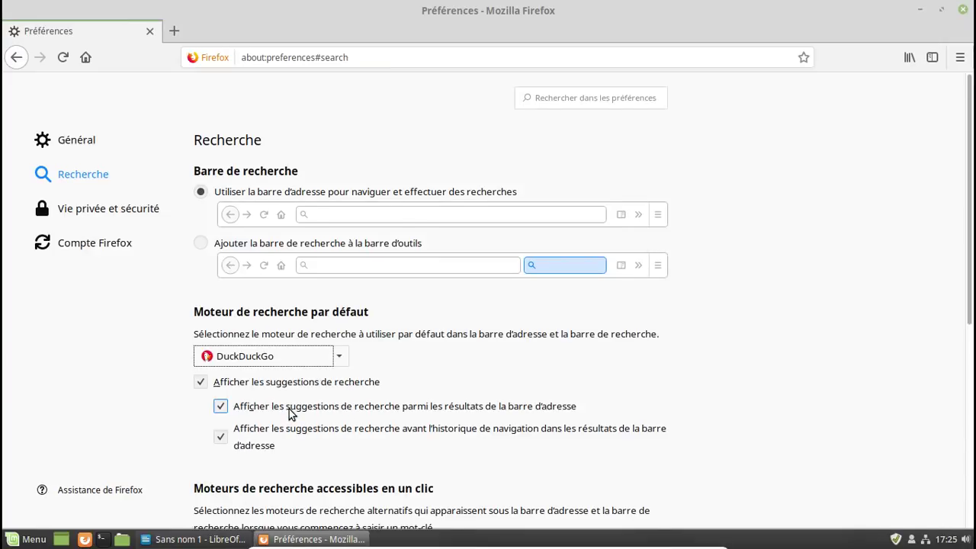
left_click(174, 31)
left_click(148, 31)
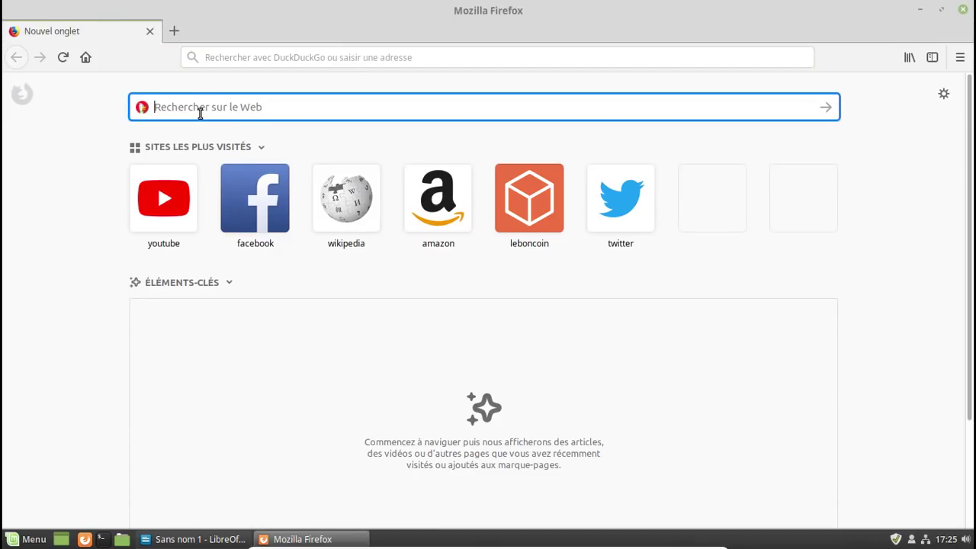
Search the web for "libreoffice 6.1 roadmap" and open the Release Plan 6.1 page of The Document Foundation Wiki
type("libreoffice ")
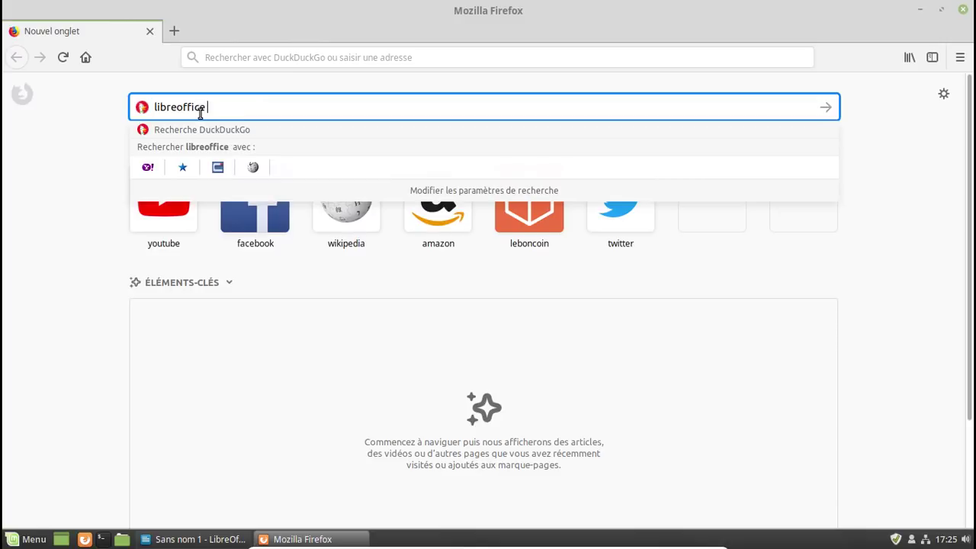
type("6.1 roadmap")
key("Return")
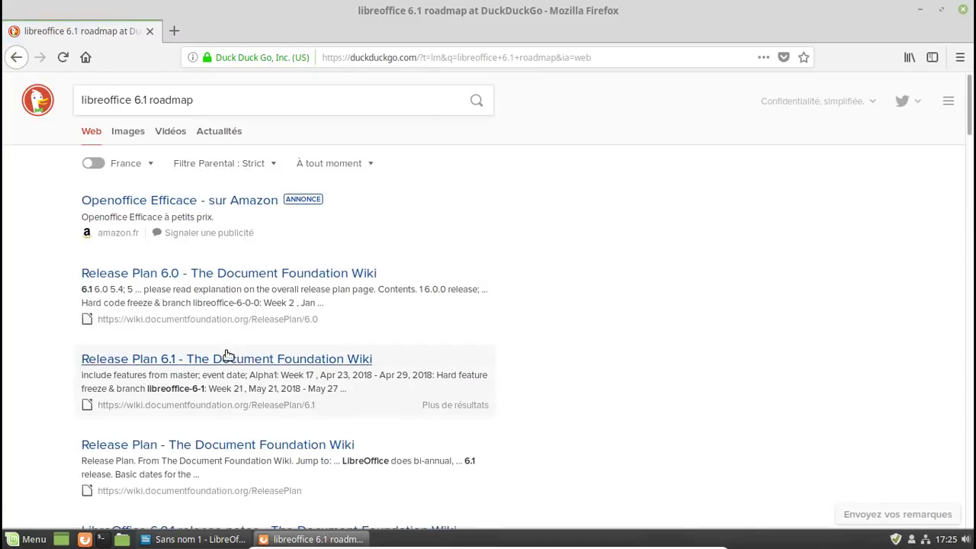
left_click(226, 360)
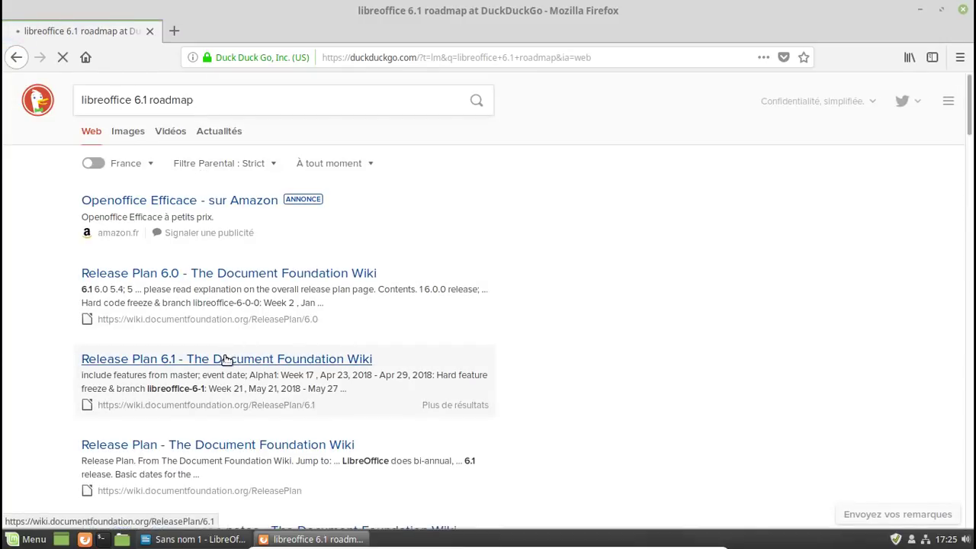
Check the 6.1.0 release schedule, and close both Firefox and LibreOffice Writer
scroll(473, 295, "down", 5)
scroll(473, 295, "down", 4)
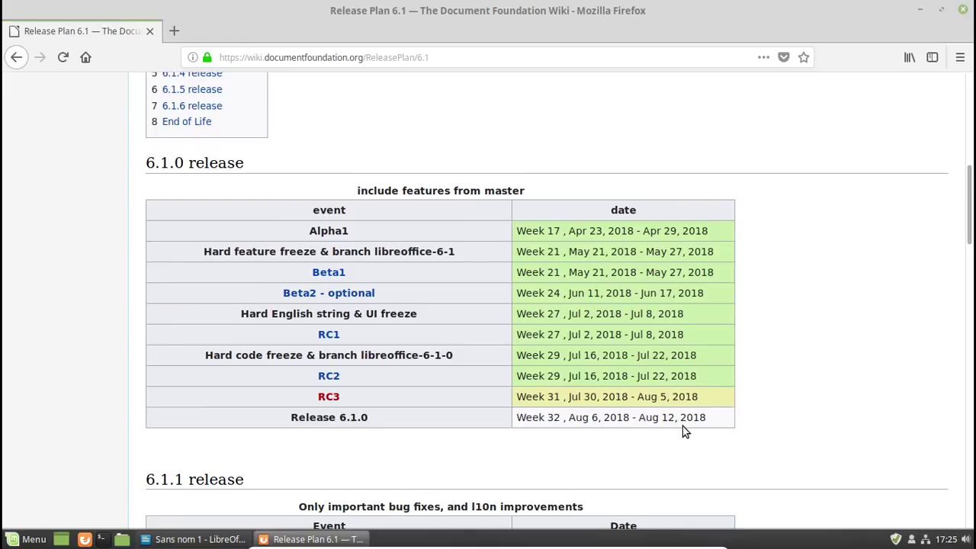
scroll(685, 430, "down", 3)
left_click(963, 10)
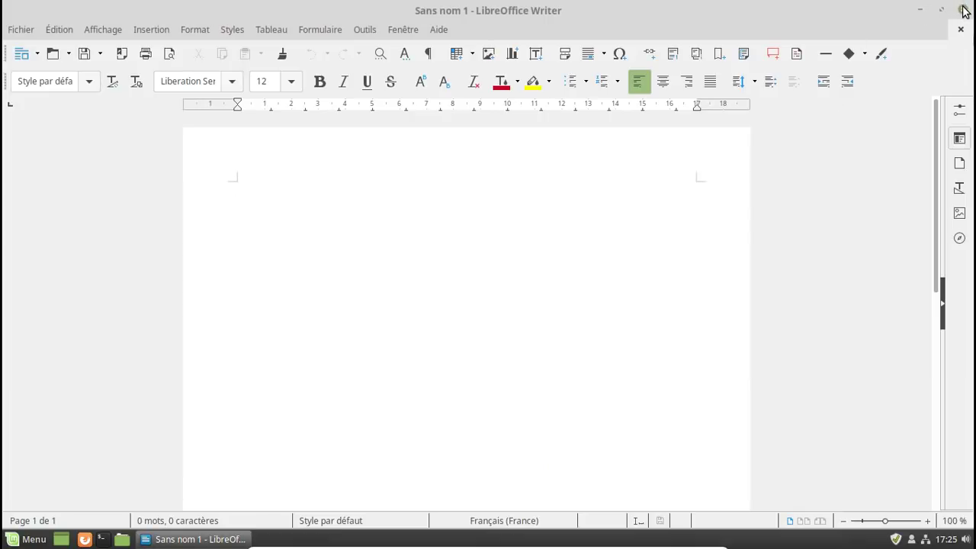
left_click(962, 11)
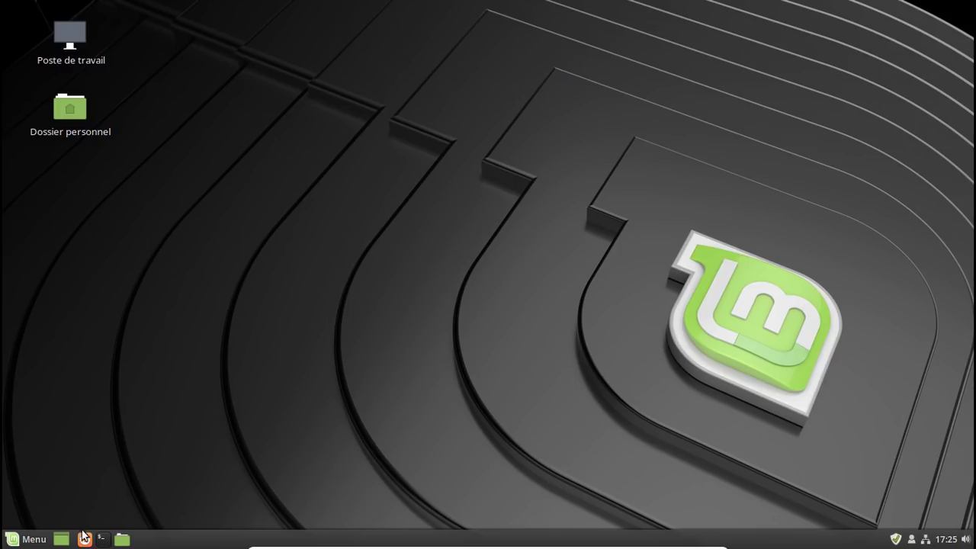
Search the Software Manager for "audacity" and examine the details of the regular Audacity package
left_click(15, 539)
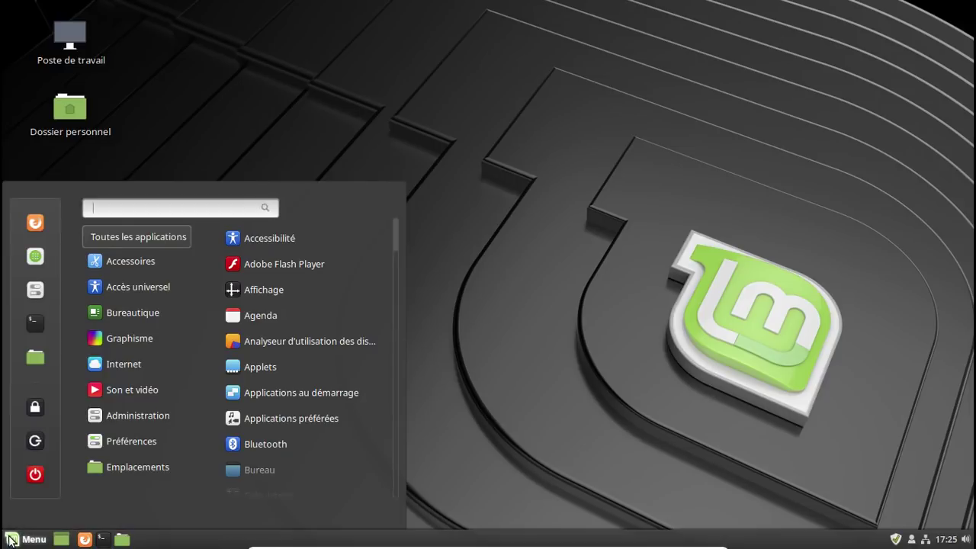
left_click(46, 253)
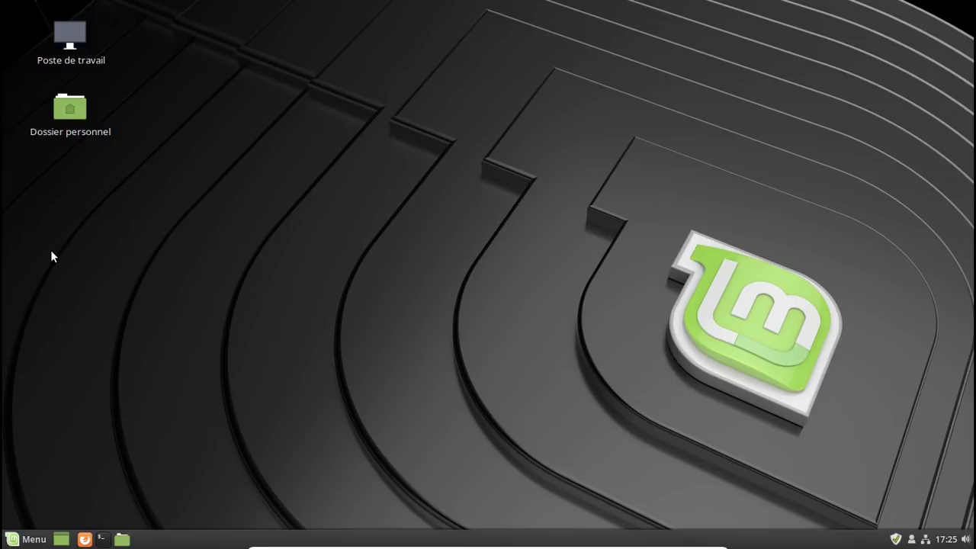
type("audacity")
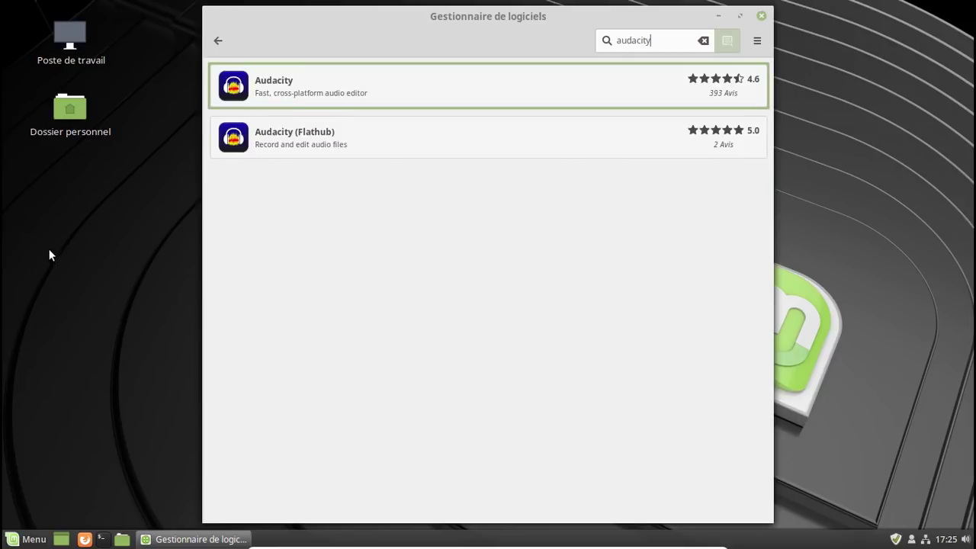
left_click(401, 101)
scroll(515, 261, "down", 5)
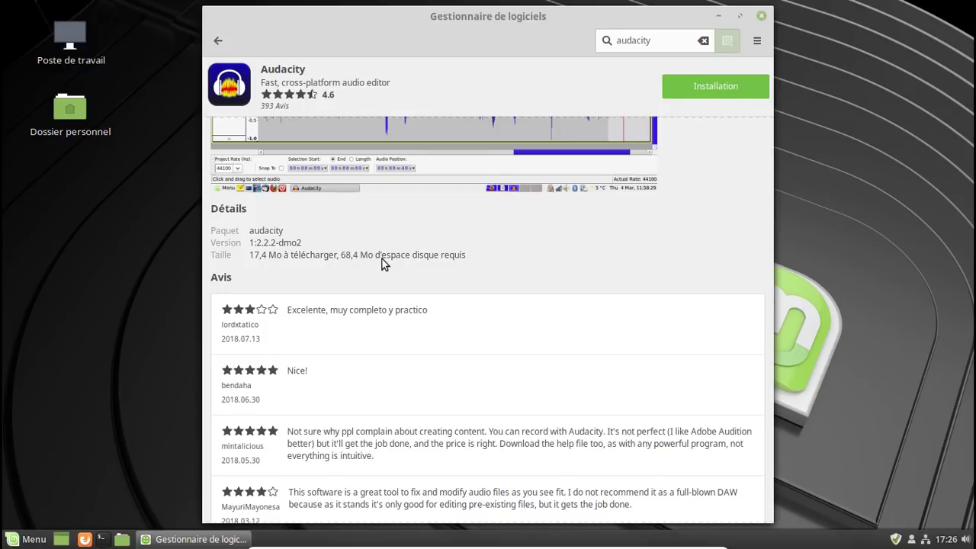
Return to the results and examine the version and size details of Audacity (Flathub)
left_click(216, 42)
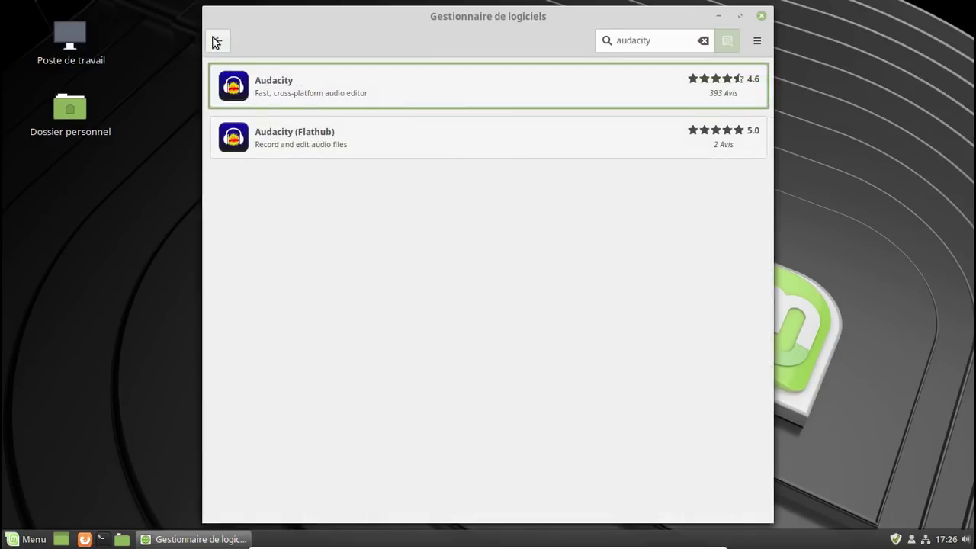
left_click(317, 136)
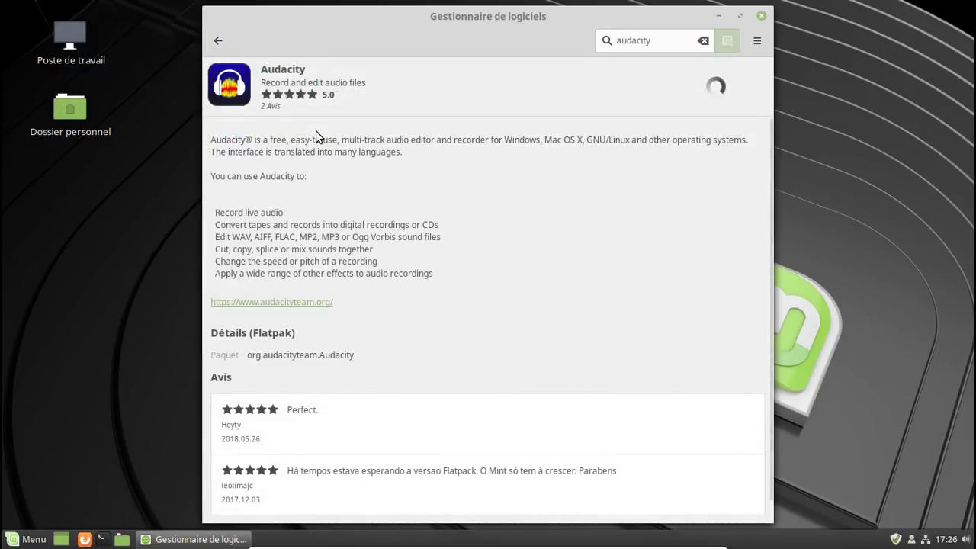
scroll(473, 267, "down", 6)
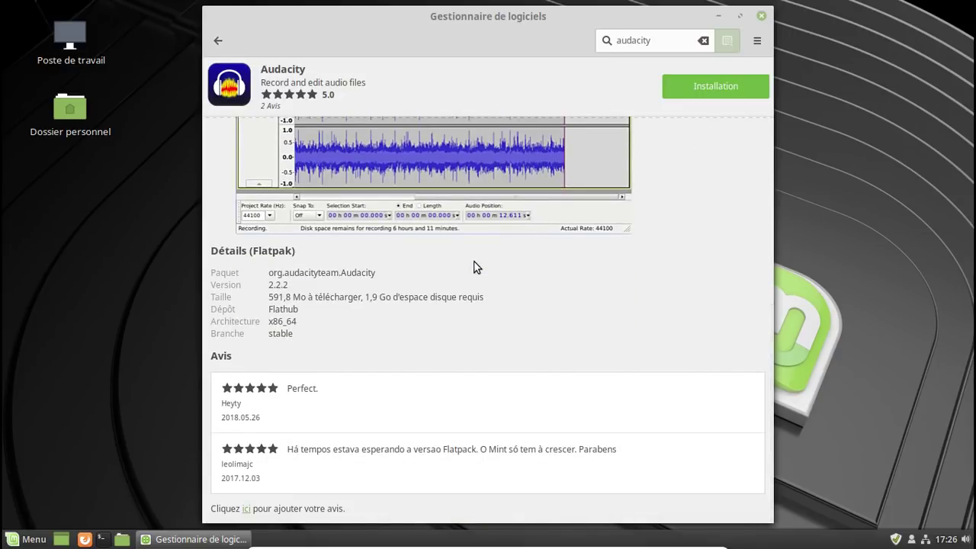
Open the Calculator, place it beside the Audacity details and calculate 68÷1900
left_click(34, 540)
type("cal")
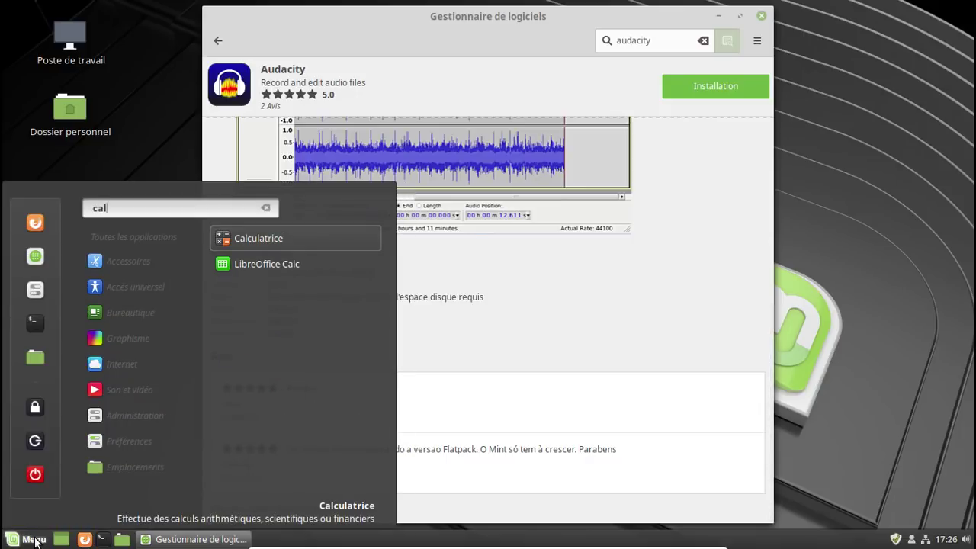
left_click(289, 234)
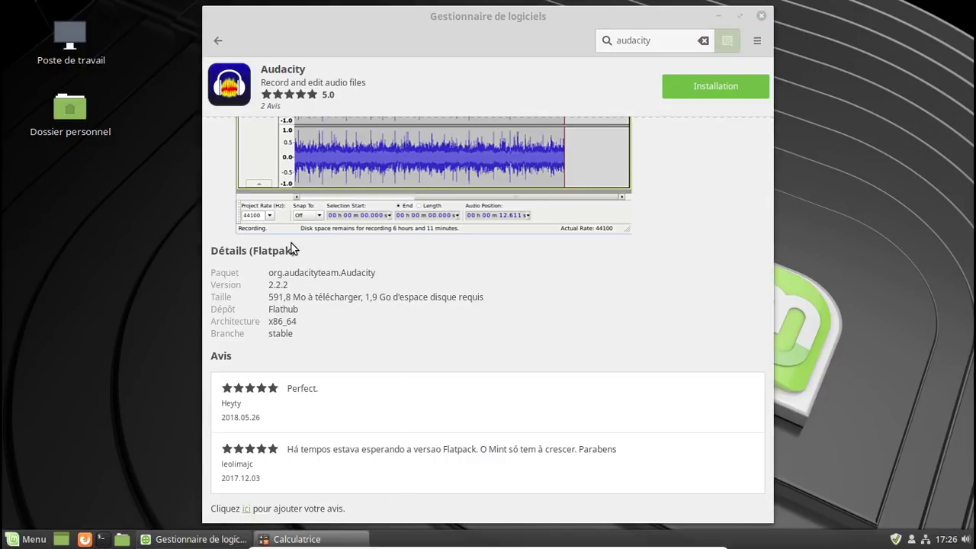
left_click_drag(423, 146, 75, 90)
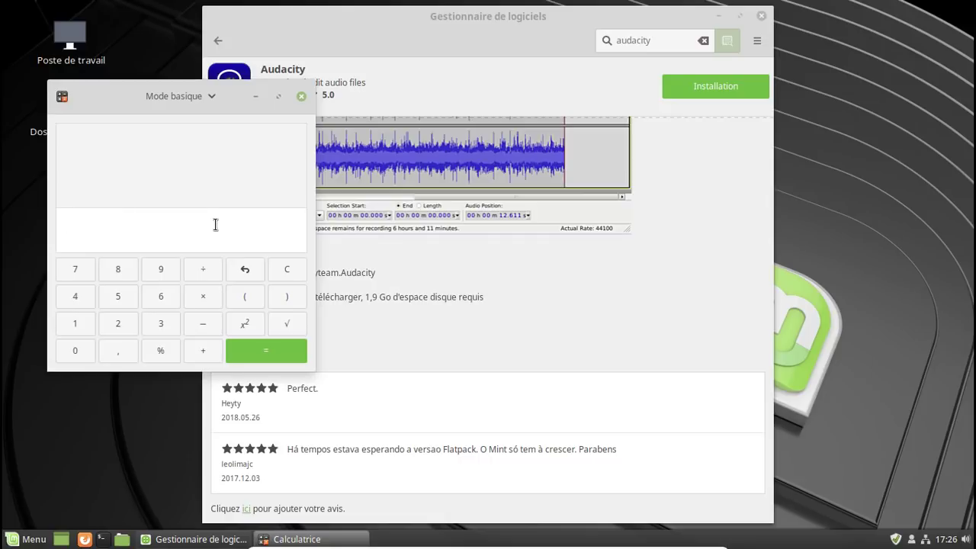
type("68/1900")
key("Return")
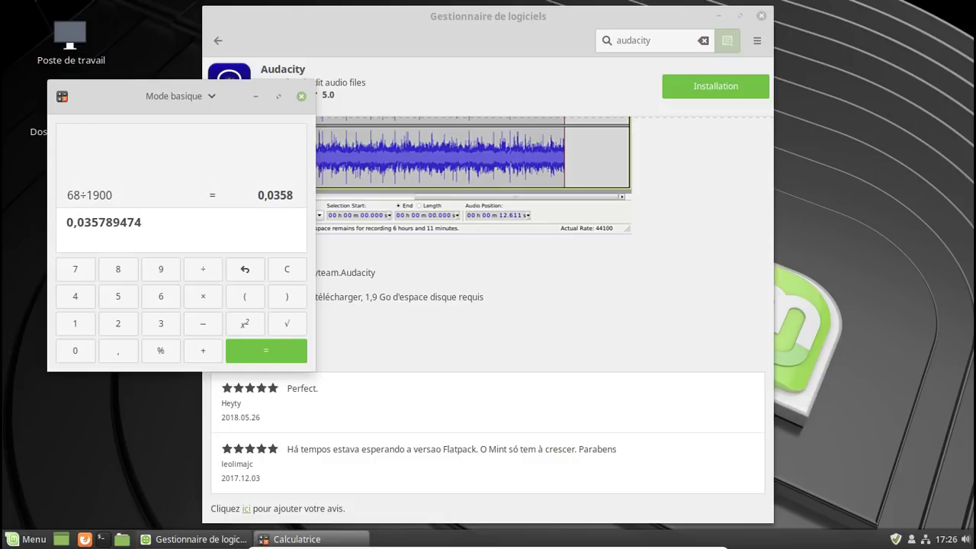
Clear the previous result, calculate 1900÷68 and close the Calculator
key("BackSpace")
key("BackSpace")
key("BackSpace")
key("BackSpace")
key("BackSpace")
key("BackSpace")
key("BackSpace")
key("BackSpace")
key("BackSpace")
key("BackSpace")
key("BackSpace")
type("19/")
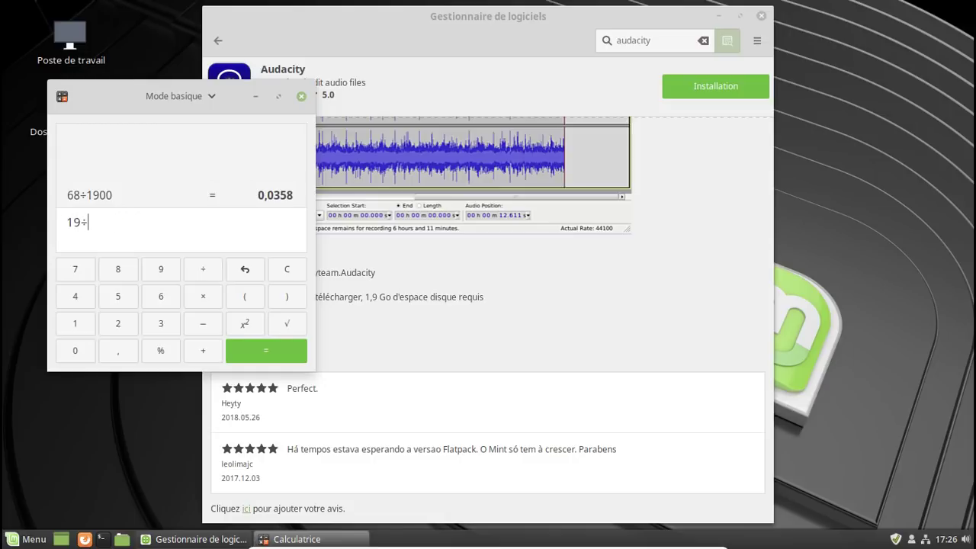
key("BackSpace")
type("00/")
type("68")
key("Return")
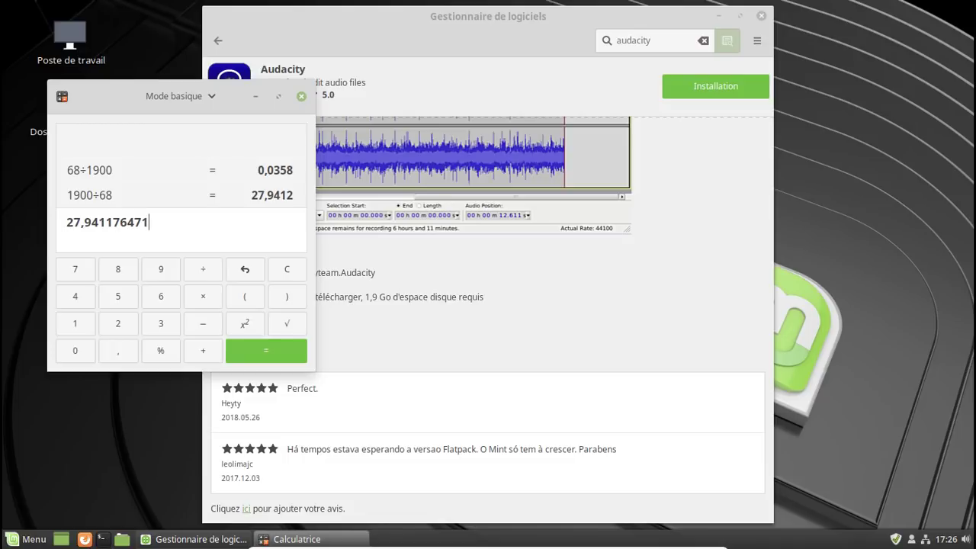
left_click(304, 95)
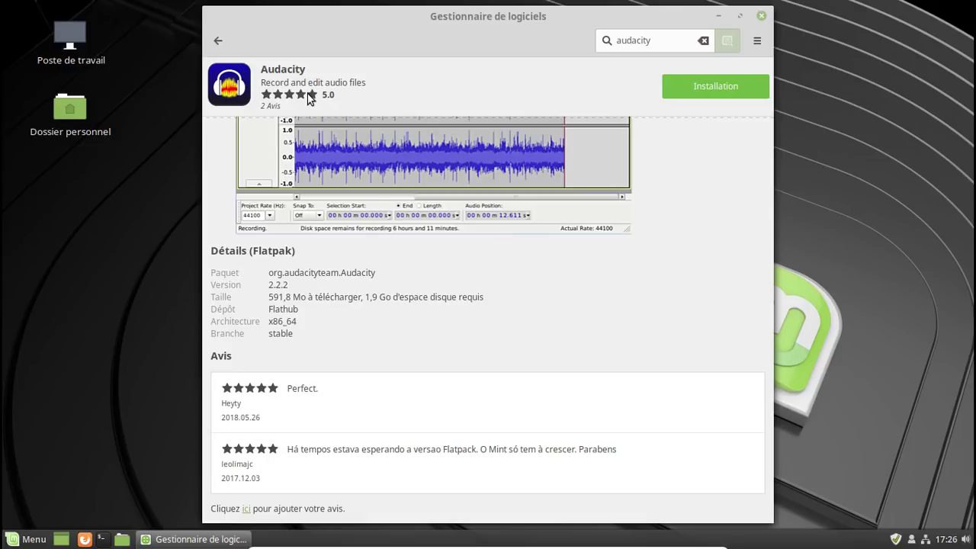
Return to the Software Manager's results and replace the search term with "gimp"
left_click(217, 42)
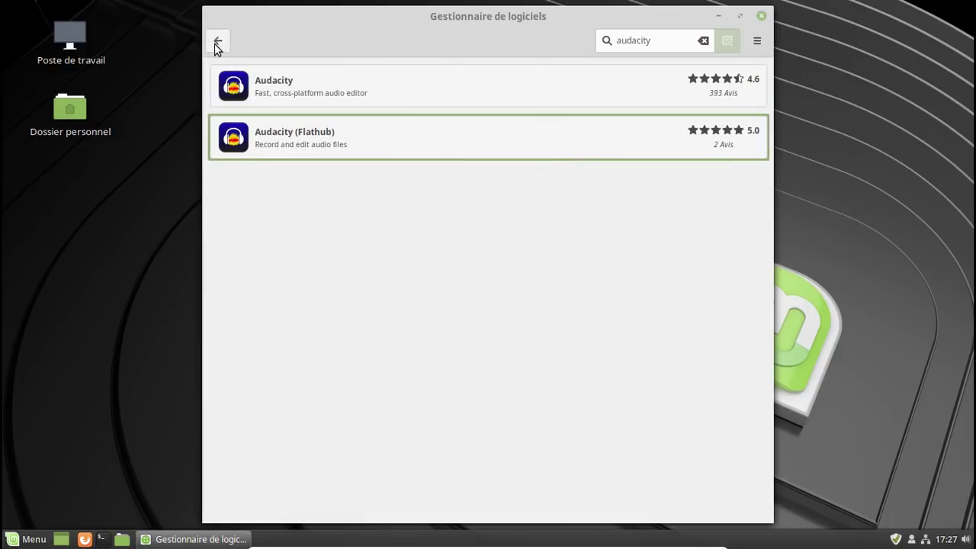
left_click_drag(632, 41, 608, 40)
key("Delete")
key("Delete")
key("Delete")
key("Delete")
key("Delete")
key("Delete")
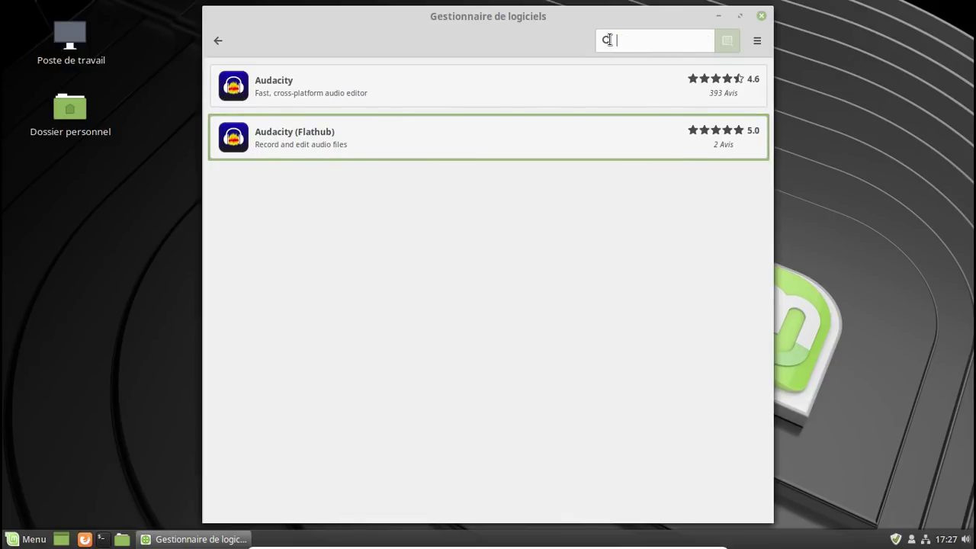
type("f")
type("imp")
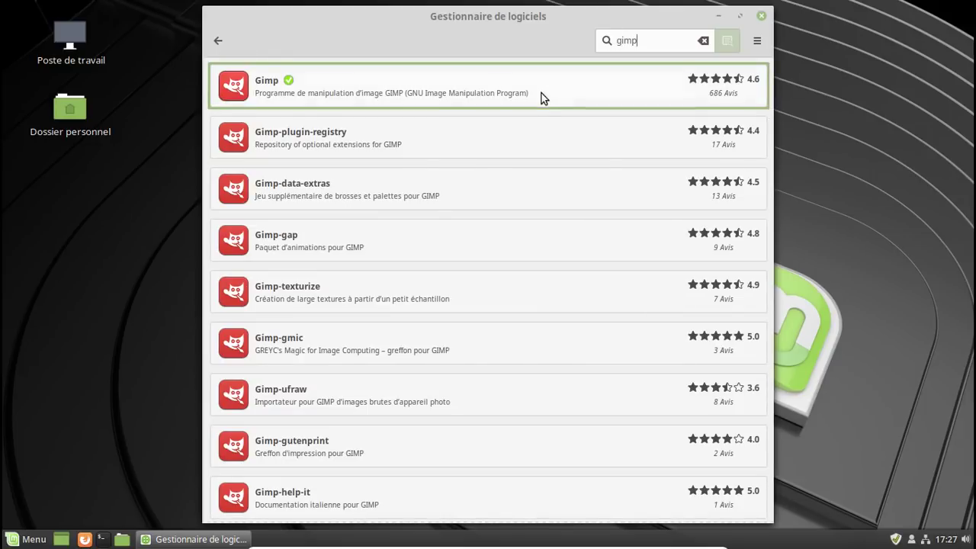
Open the Éditeur d'image GIMP entry and return to the search results
scroll(551, 147, "down", 10)
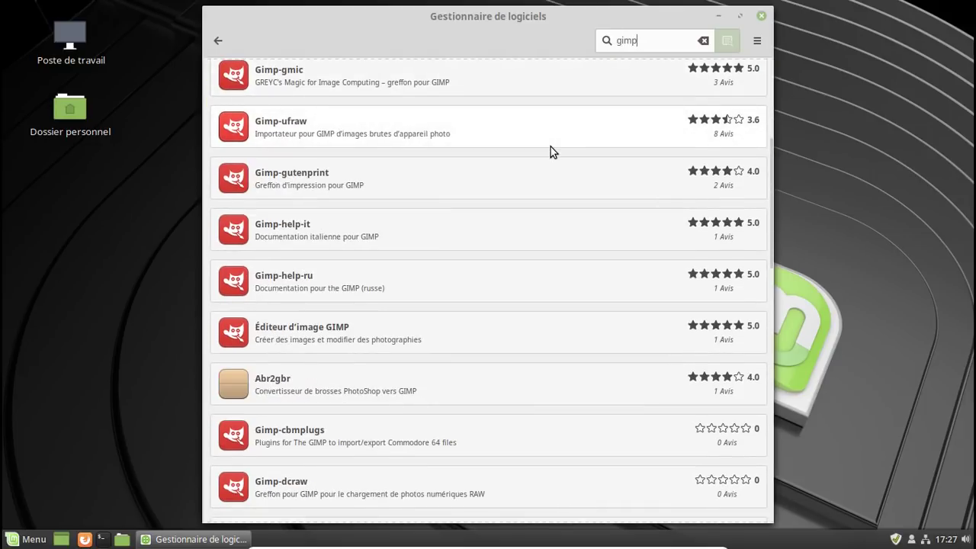
left_click(505, 170)
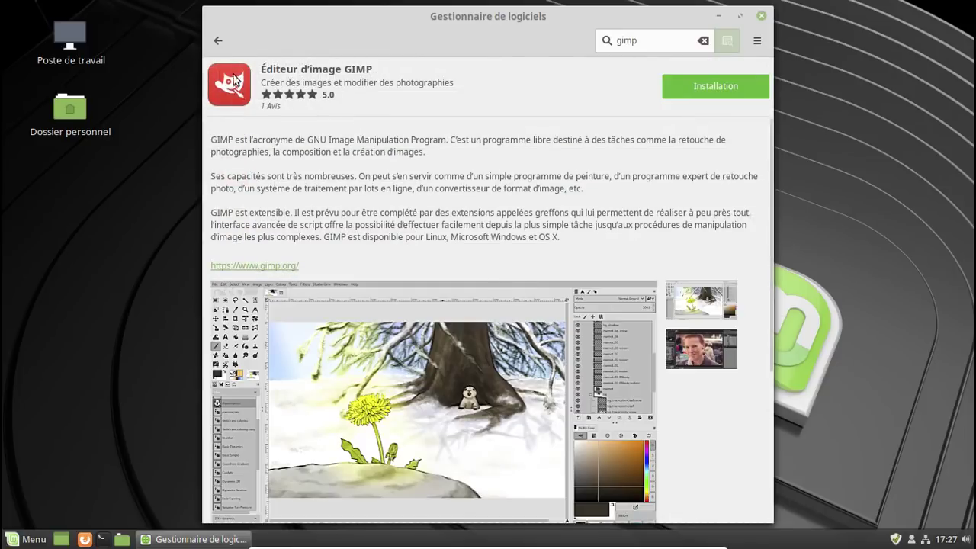
left_click(219, 42)
Open the installed Gimp package's page and examine its version, size and reviews
scroll(432, 175, "up", 10)
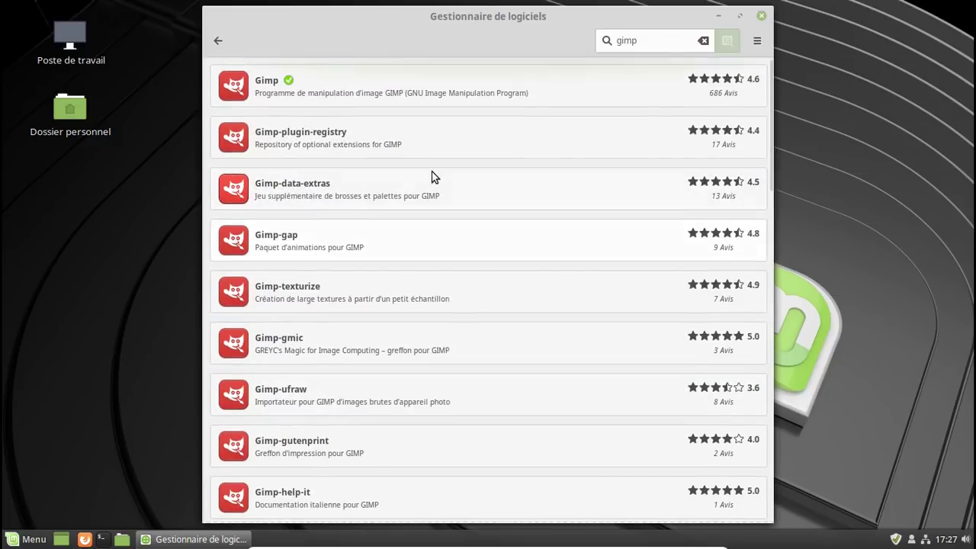
left_click(337, 79)
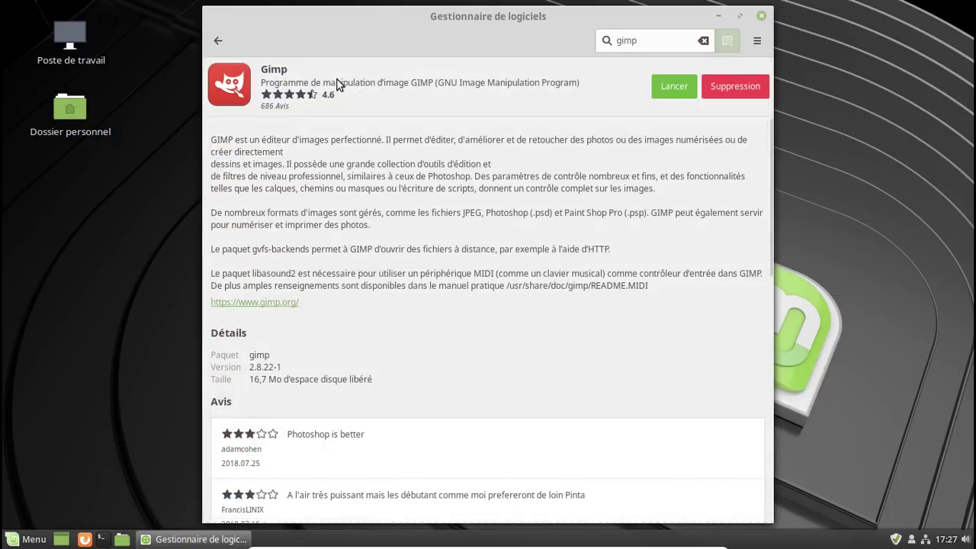
scroll(476, 187, "down", 5)
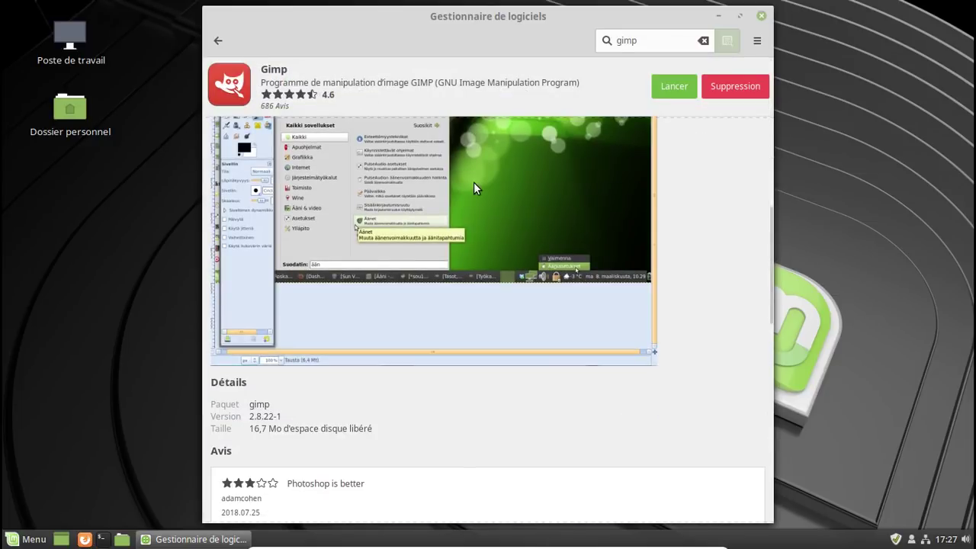
scroll(473, 188, "down", 5)
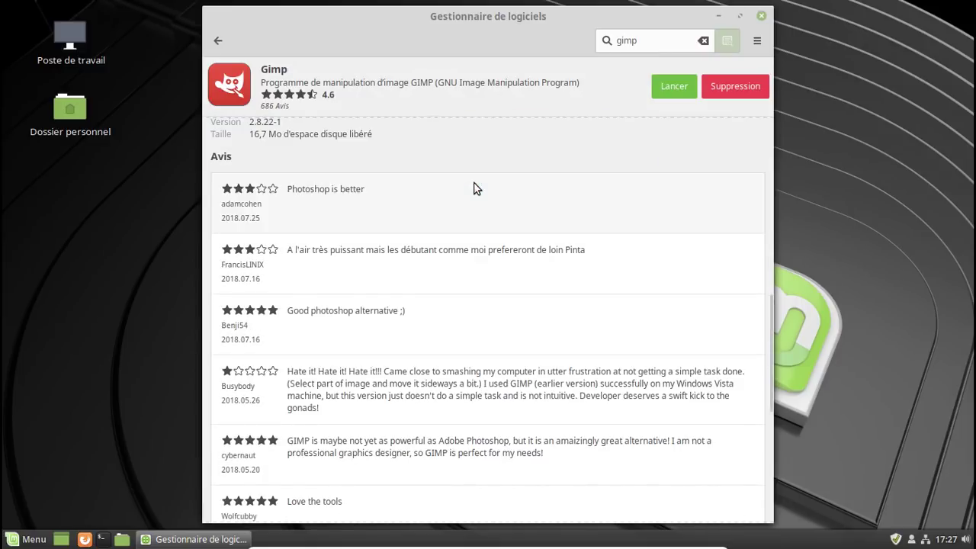
scroll(473, 187, "up", 2)
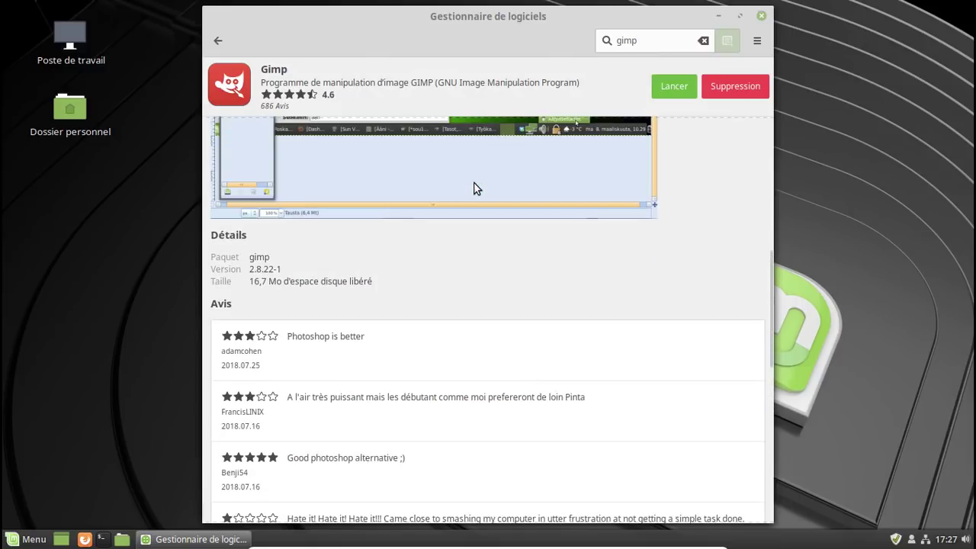
scroll(473, 188, "down", 2)
scroll(474, 188, "up", 3)
Go back to the results and examine the Flatpak details of Éditeur d'image GIMP
left_click(225, 40)
scroll(460, 221, "down", 3)
scroll(459, 222, "down", 4)
left_click(366, 233)
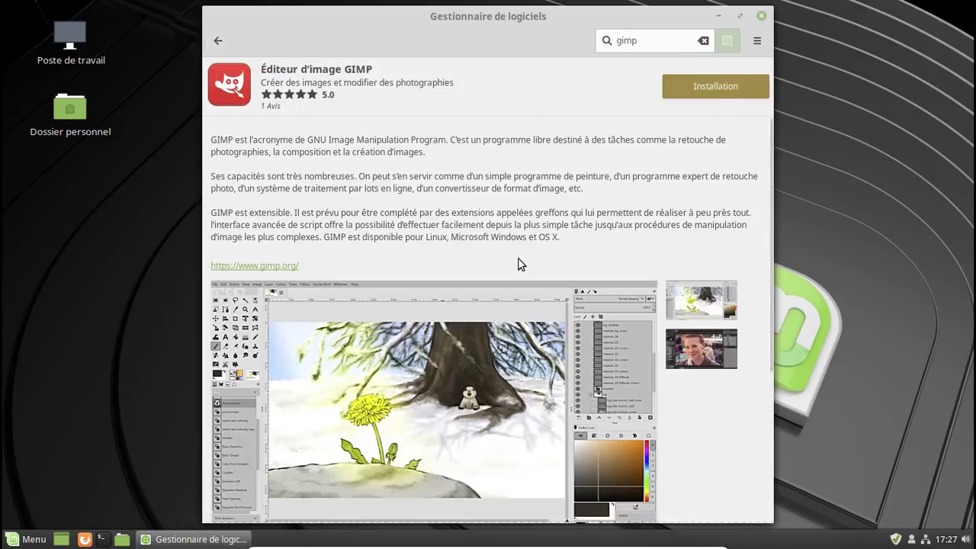
scroll(518, 258, "down", 5)
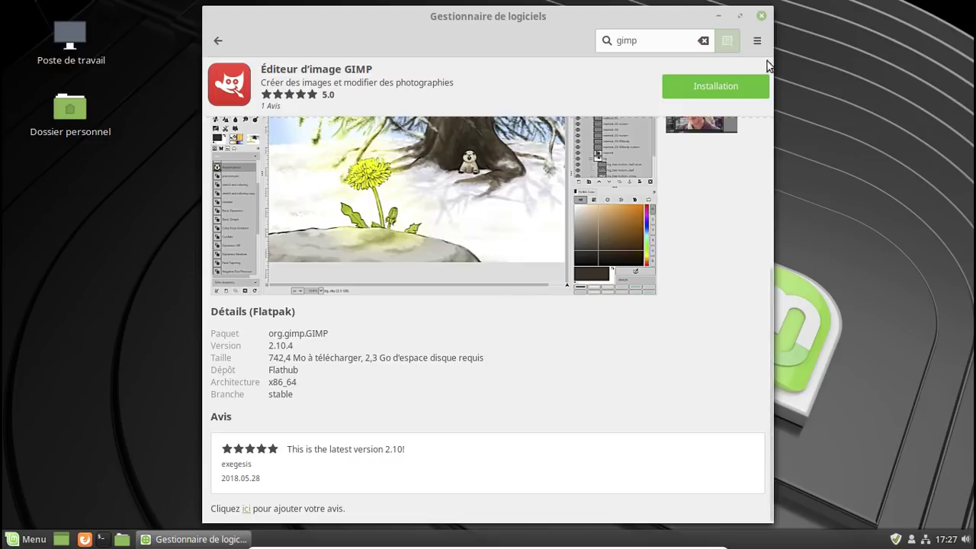
Close the Software Manager, open a terminal and check the kernel version with "uname -a"
left_click(762, 16)
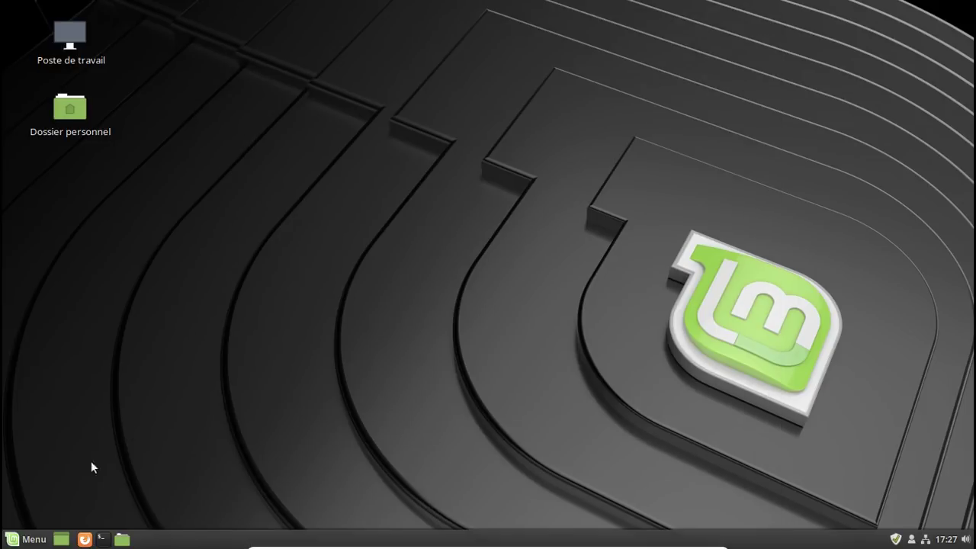
left_click(28, 540)
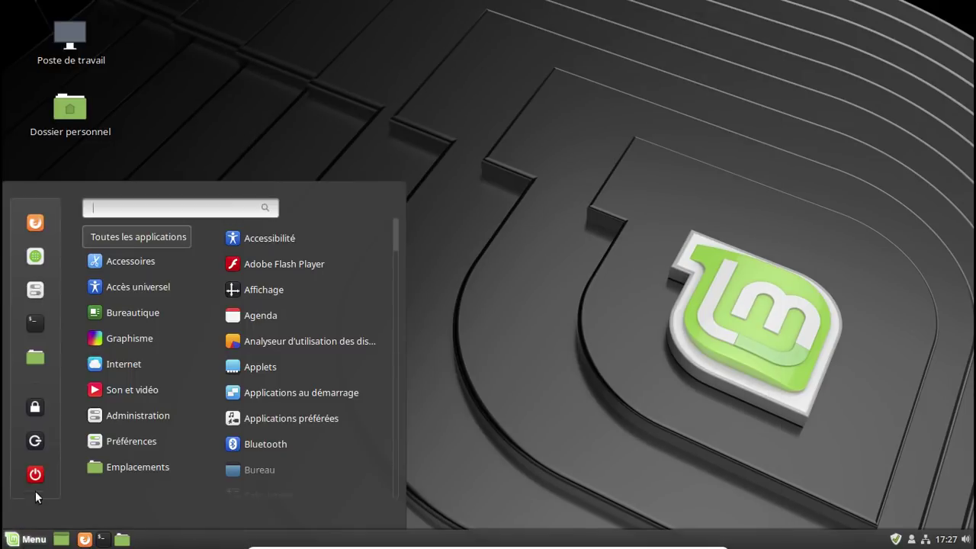
left_click(41, 319)
type("uname -a")
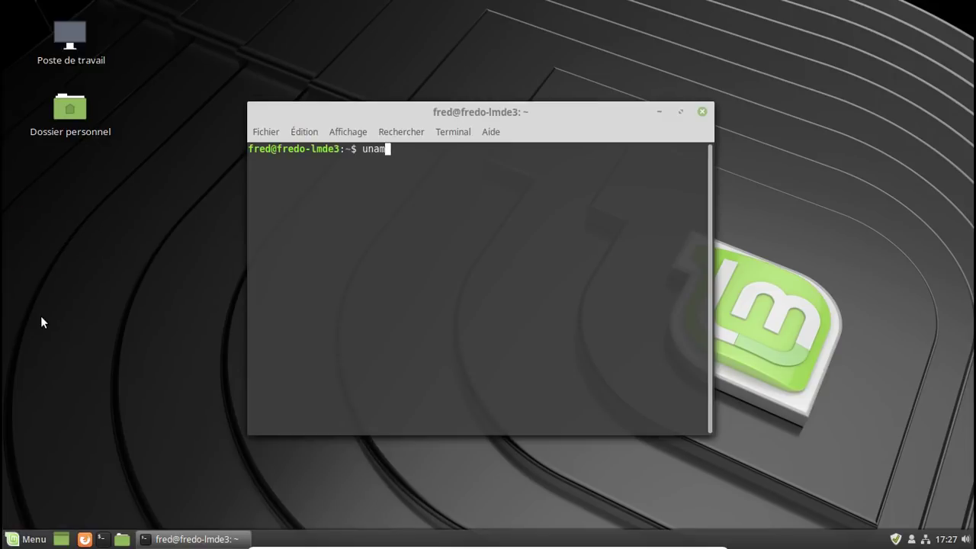
key("Return")
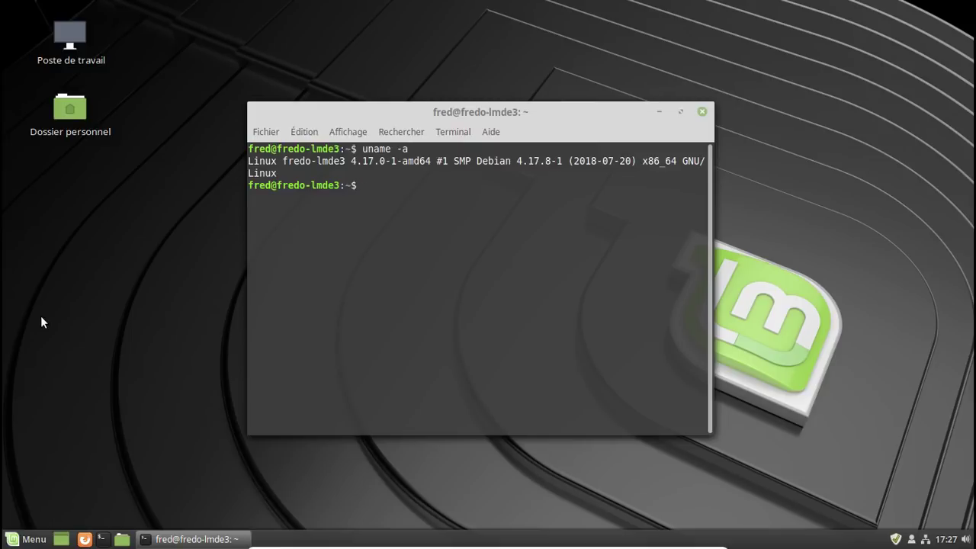
Query the distribution's release details with "lsb_release" and "lsb_release -a", and exit the terminal
type("lsb_release")
key("Return")
key("Up")
type("-a")
key("Return")
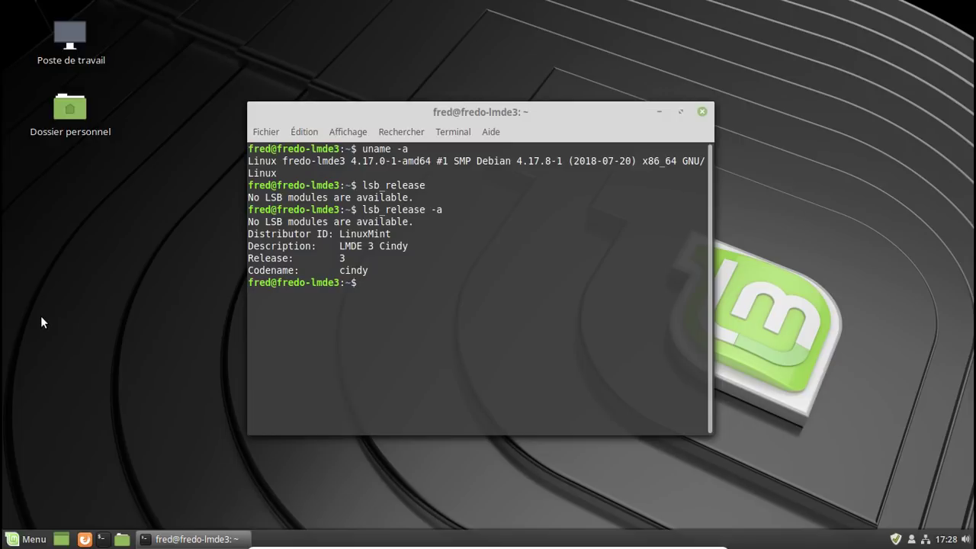
type("exit")
key("Return")
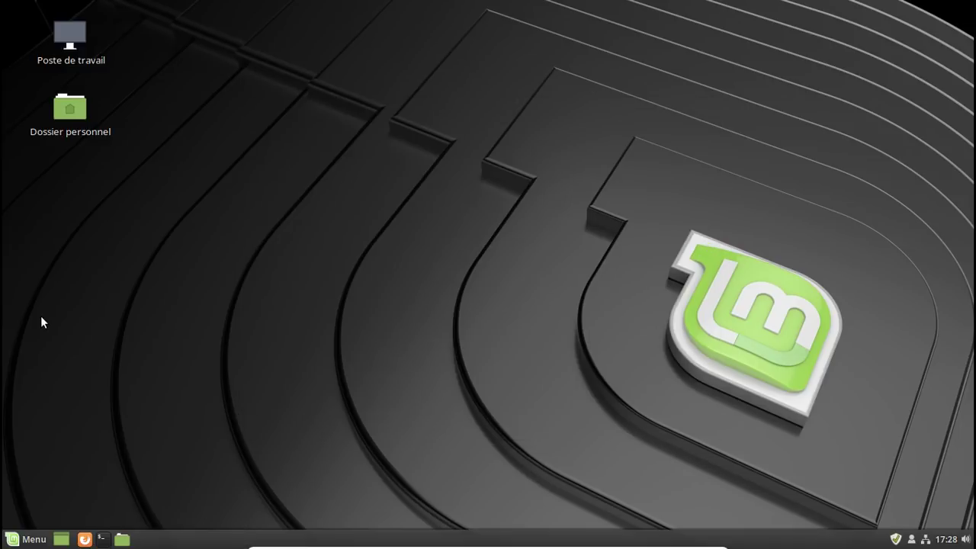
Shut down the computer, choosing Éteindre in the session prompt
left_click(35, 540)
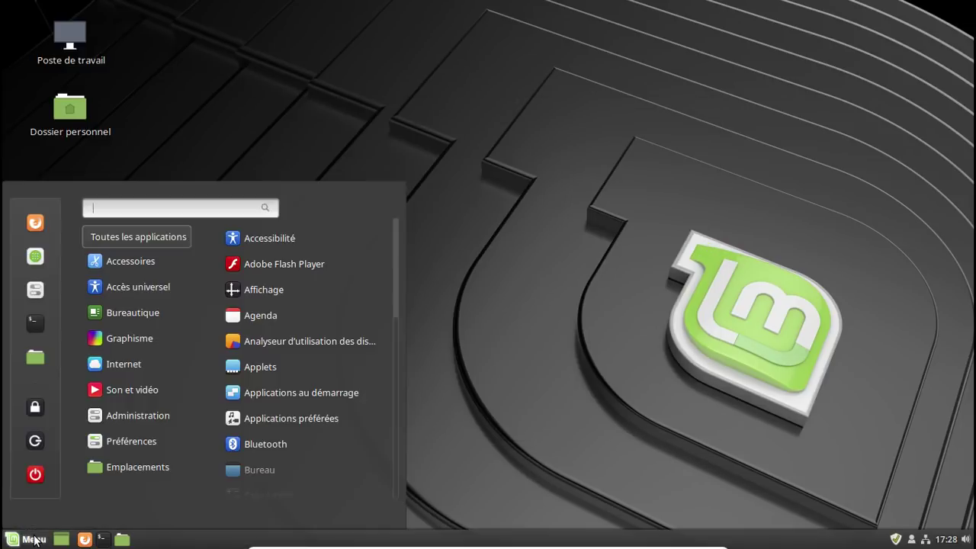
left_click(35, 476)
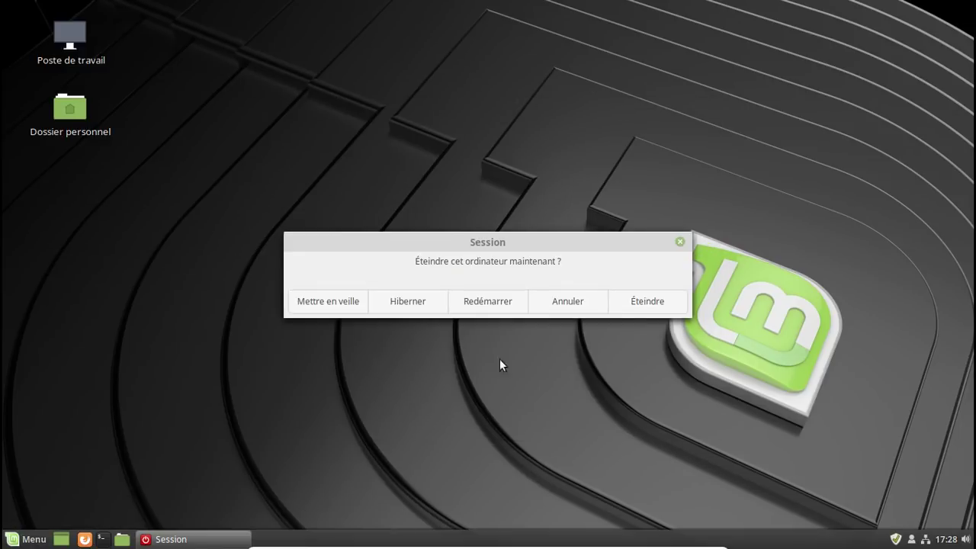
left_click(629, 303)
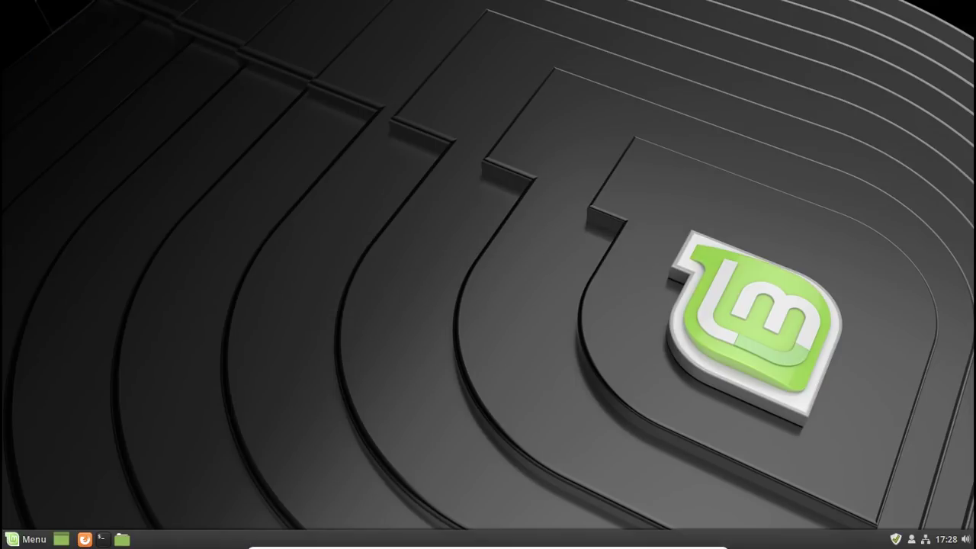